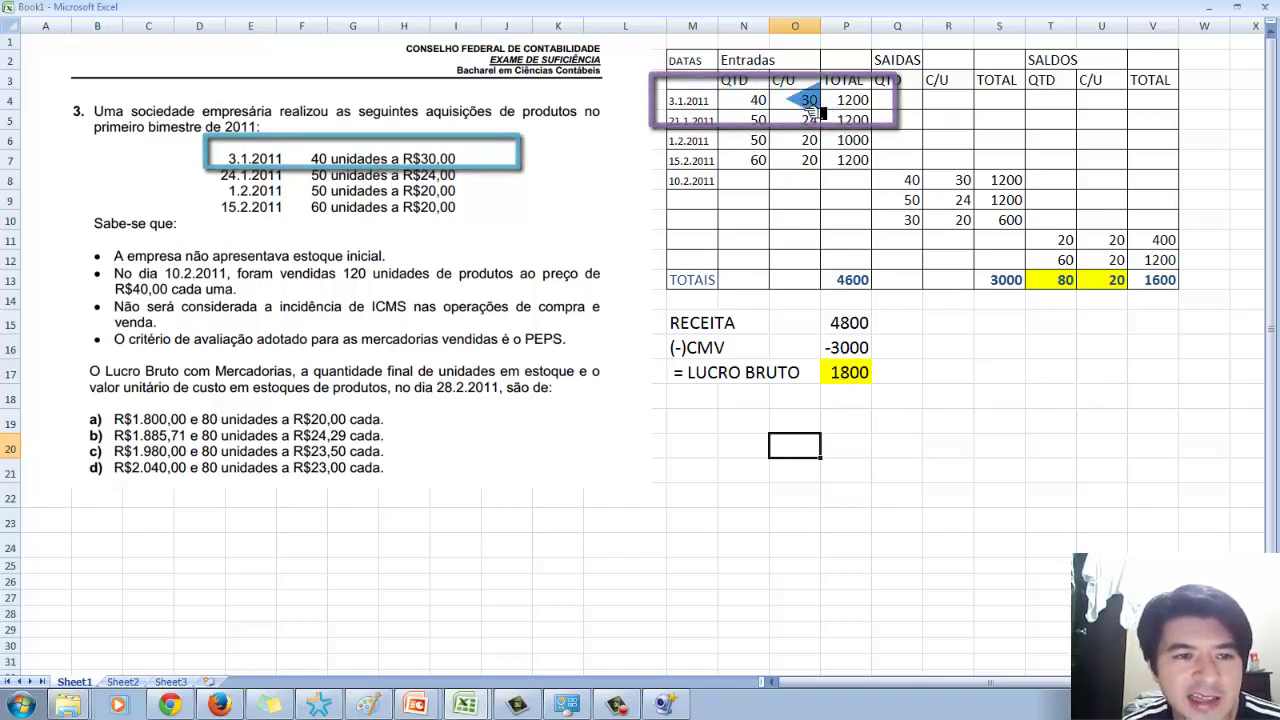
- Check the TOTAL formula of the 3.1.2011 entry and correct the second entry's date to 24.1.2011
double_click(852, 101)
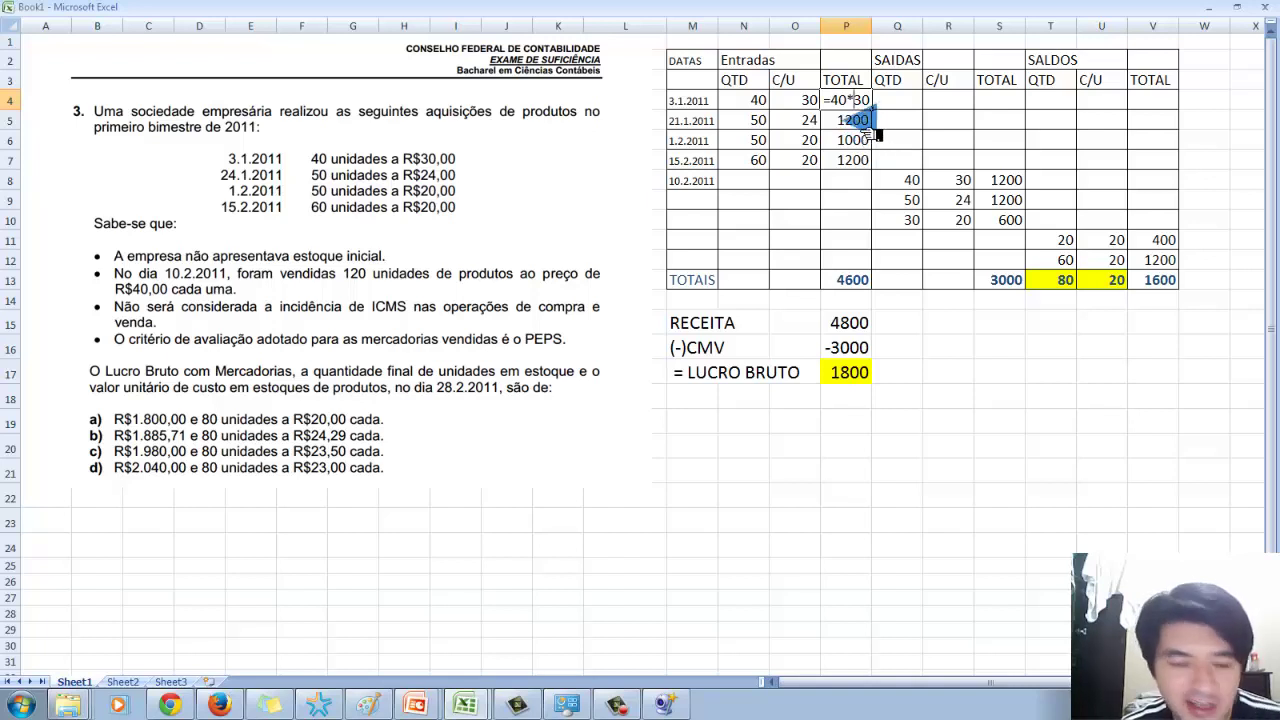
key(Escape)
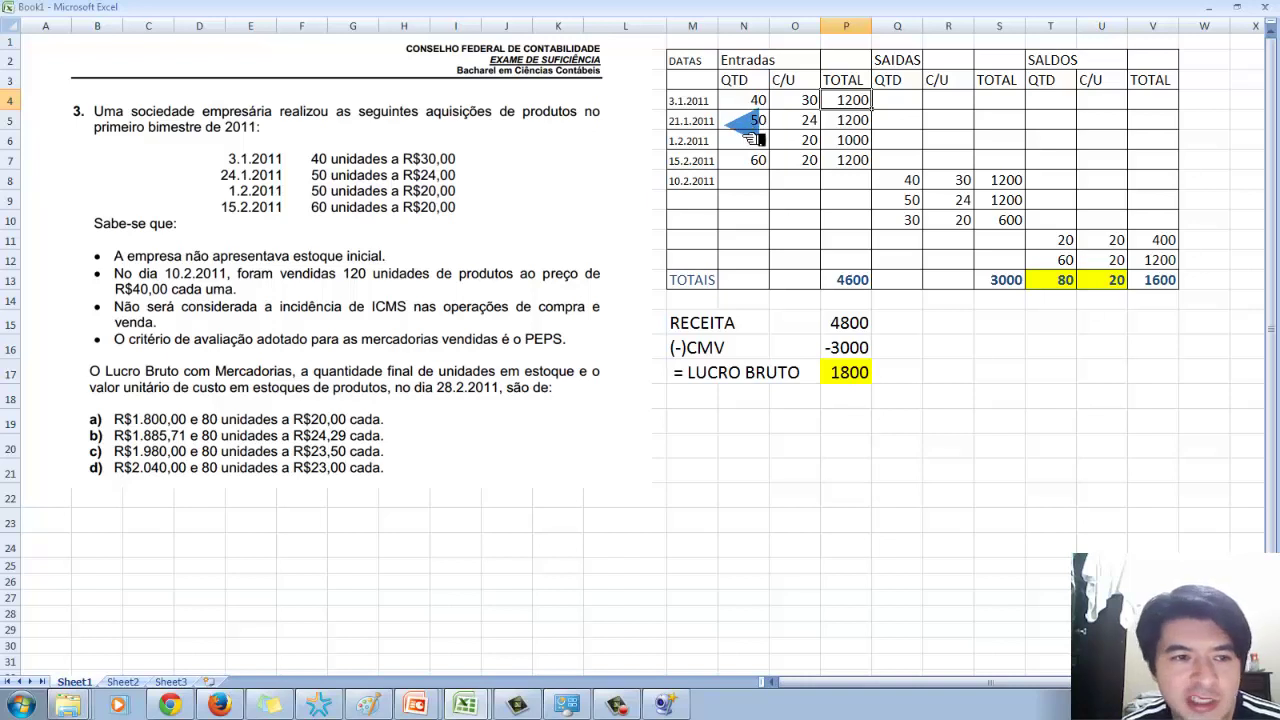
click(690, 120)
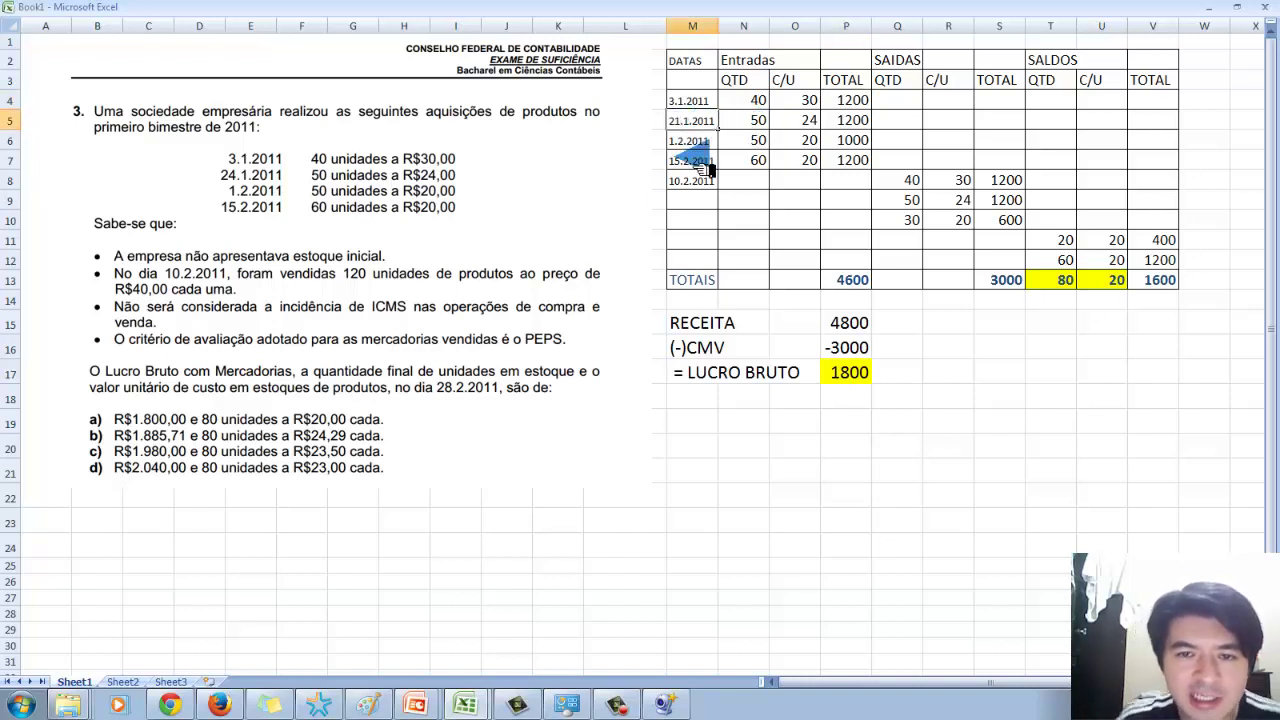
click(705, 163)
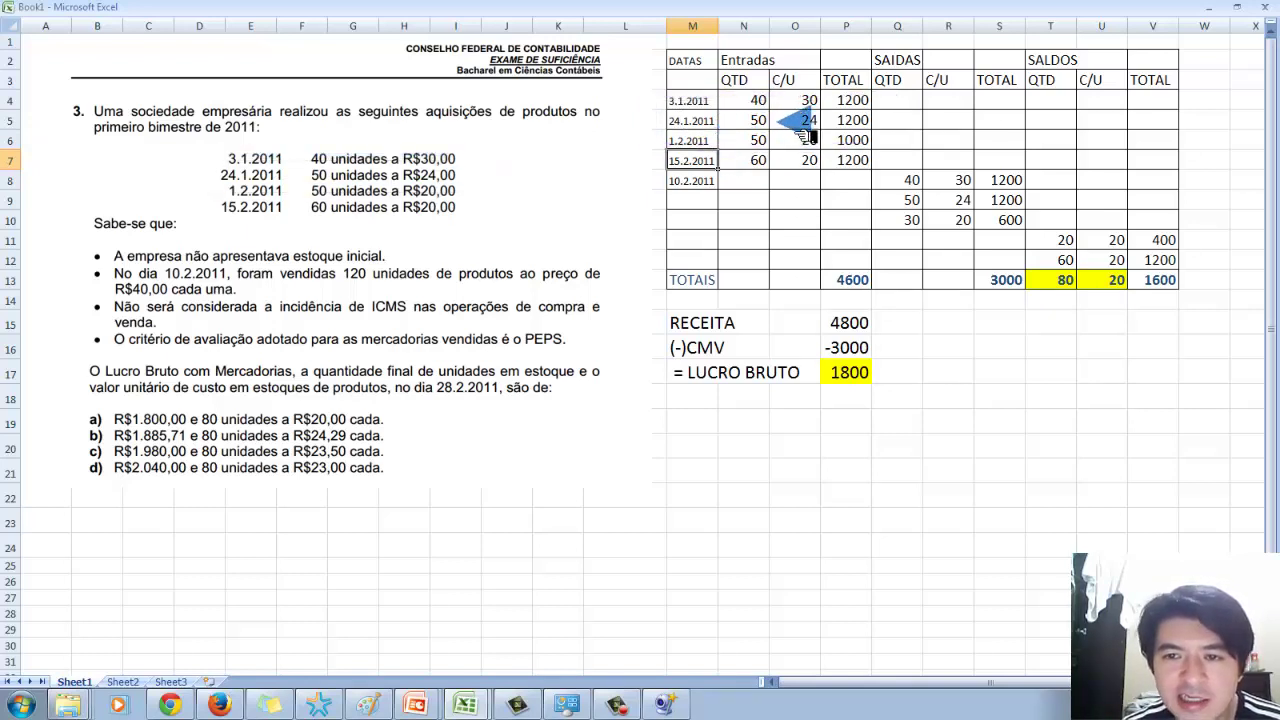
- Inspect the formulas behind the Entradas TOTAL cells for the 24.1.2011, 1.2.2011 and 15.2.2011 purchases
double_click(846, 120)
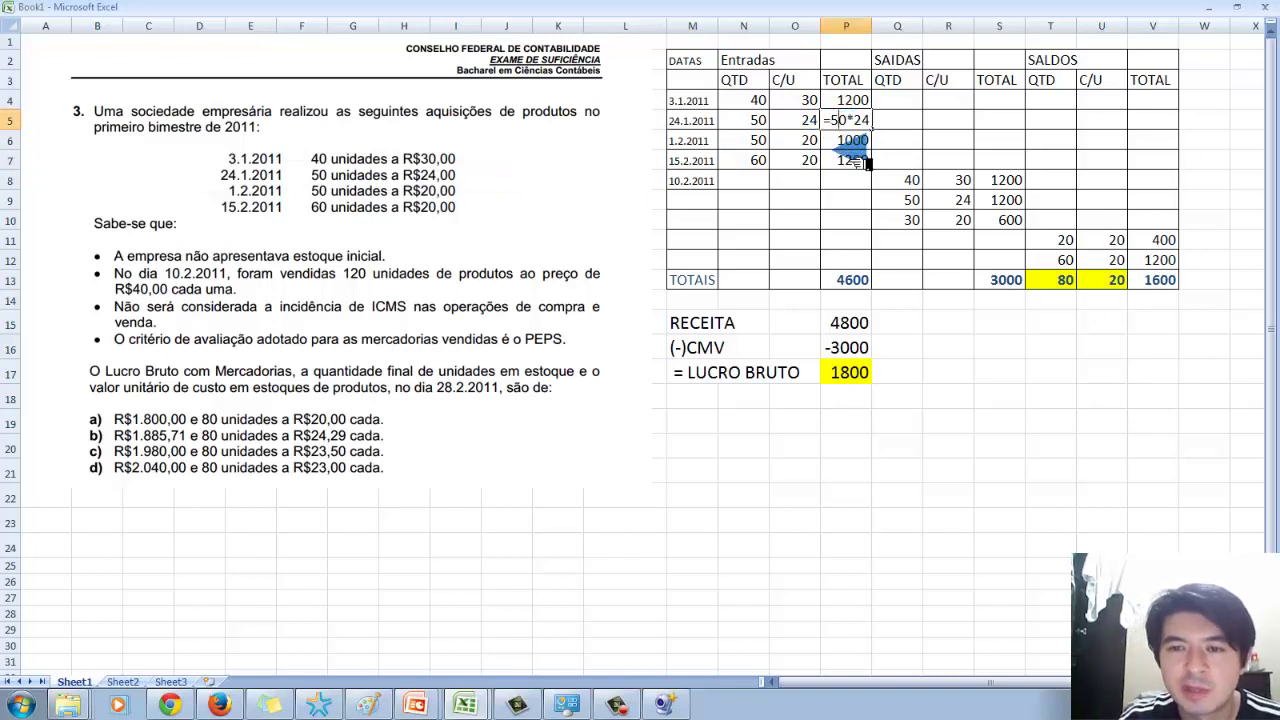
key(Return)
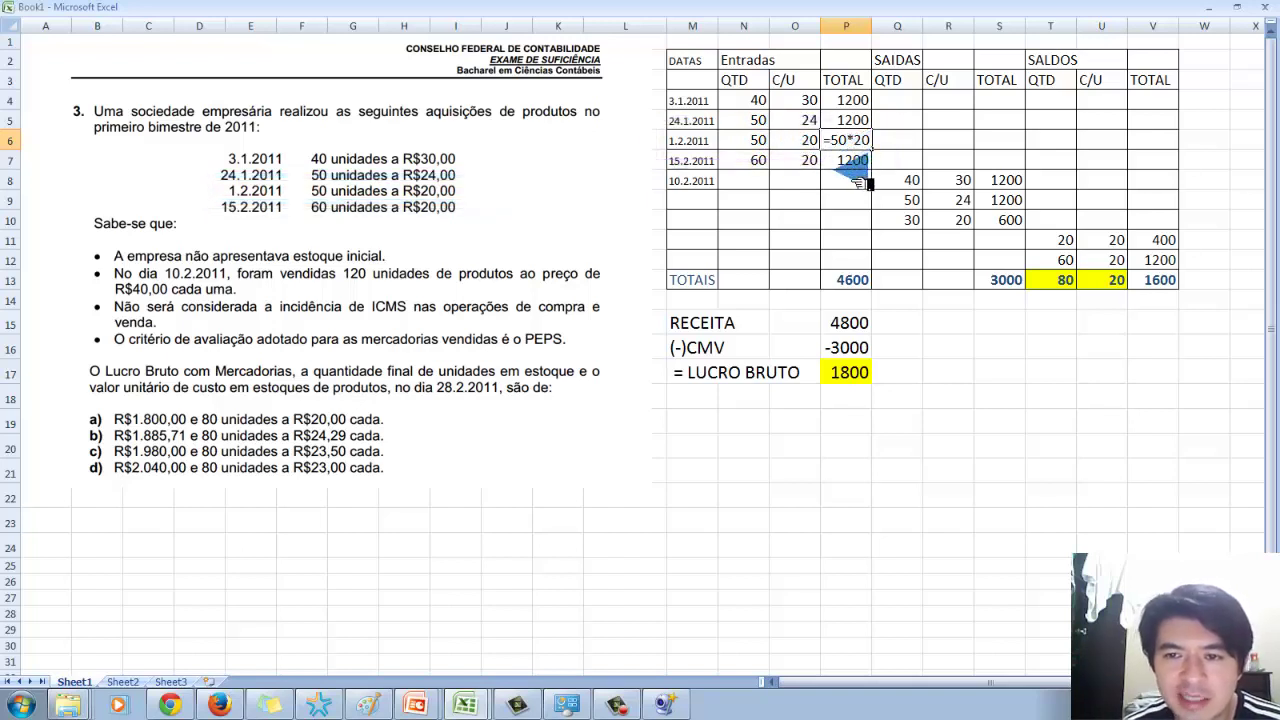
key(Return)
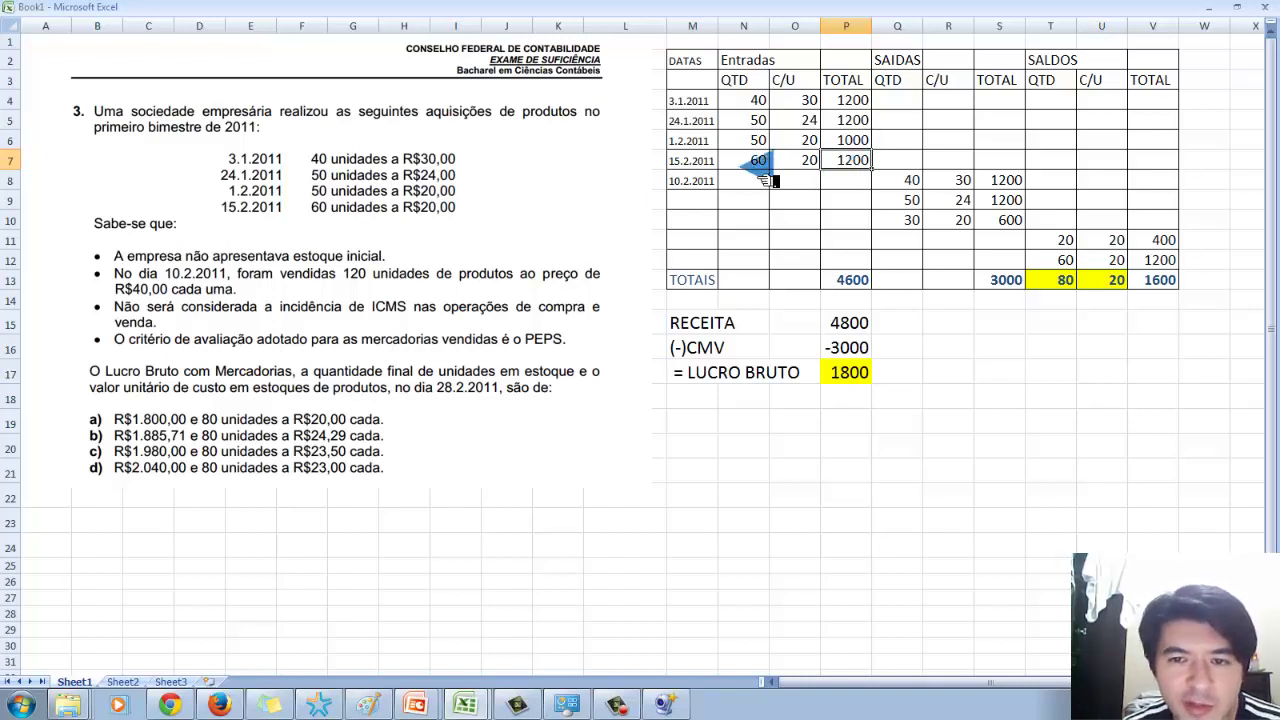
double_click(830, 160)
click(843, 205)
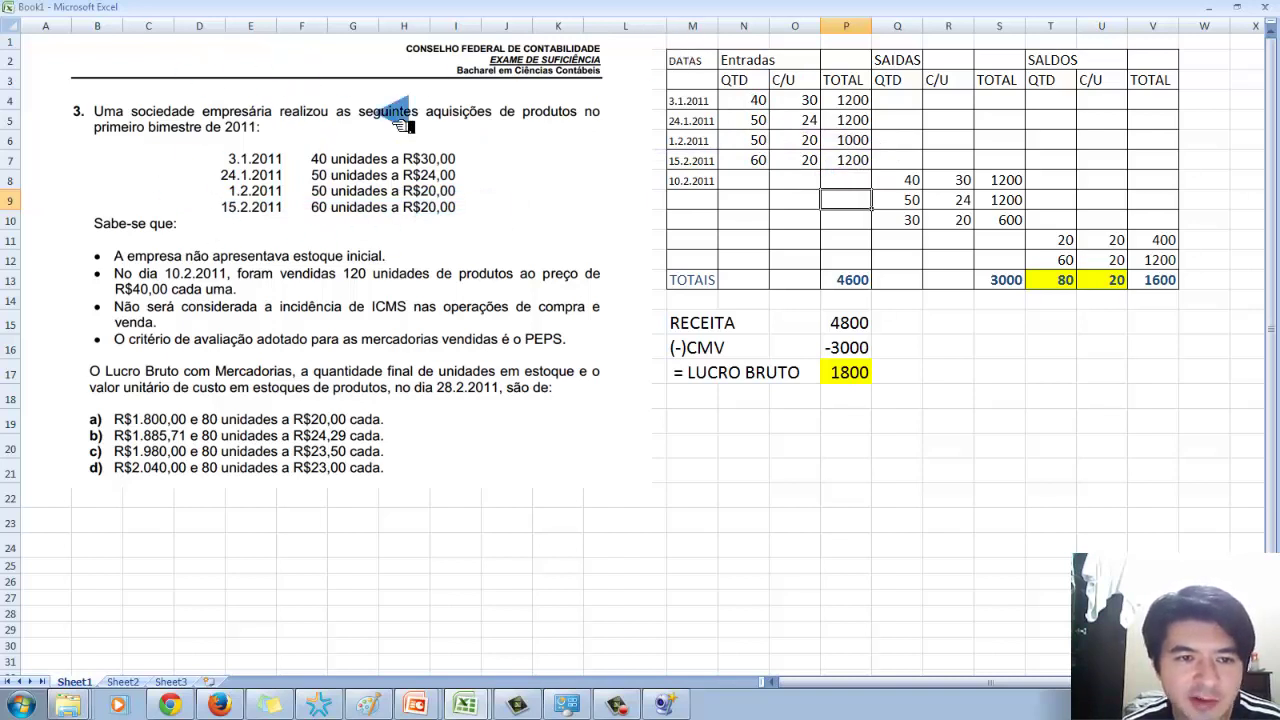
- Copy the Entradas quantities, unit costs and totals in N4:P7 into the SALDOS columns starting at T4
drag(750, 100, 858, 170)
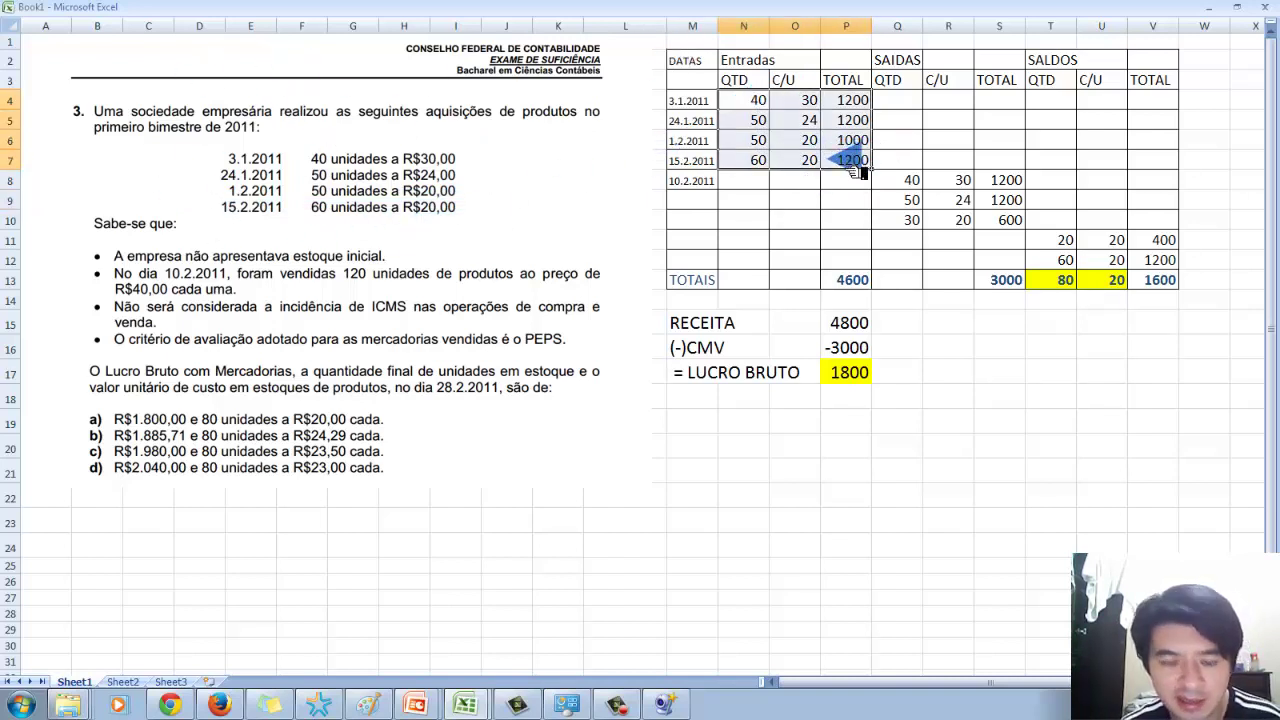
key(ctrl+c)
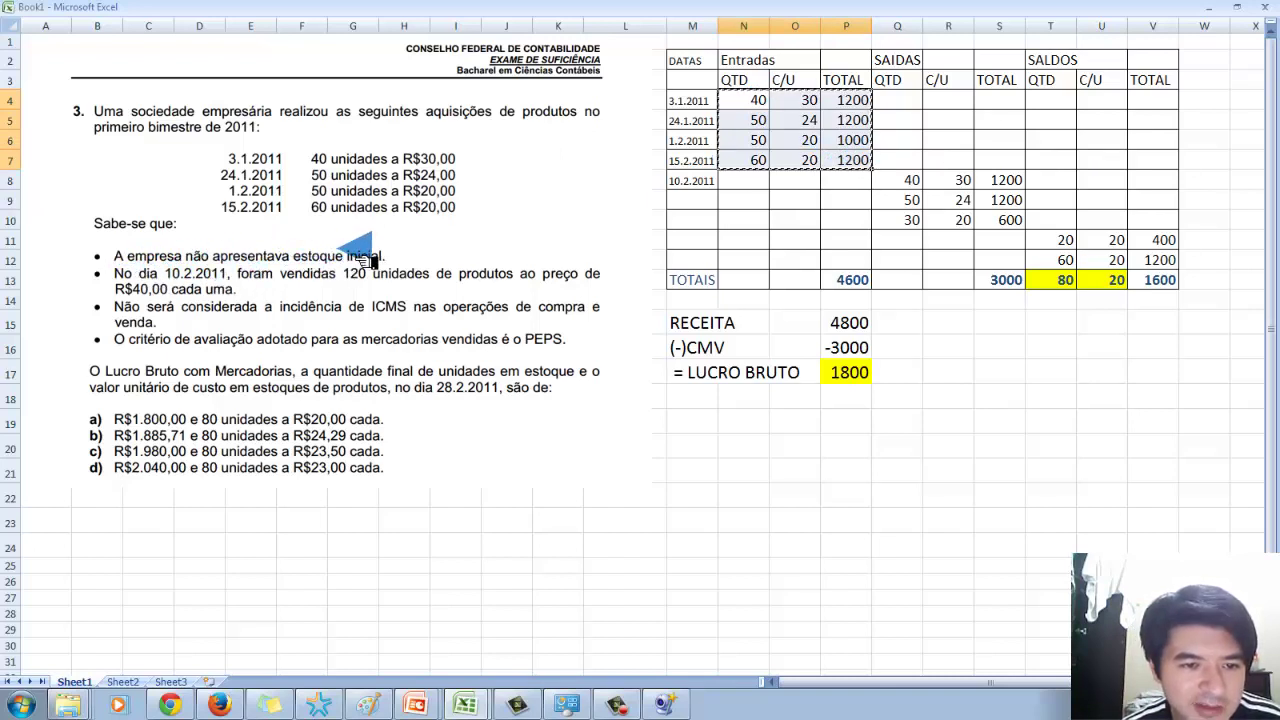
click(1050, 102)
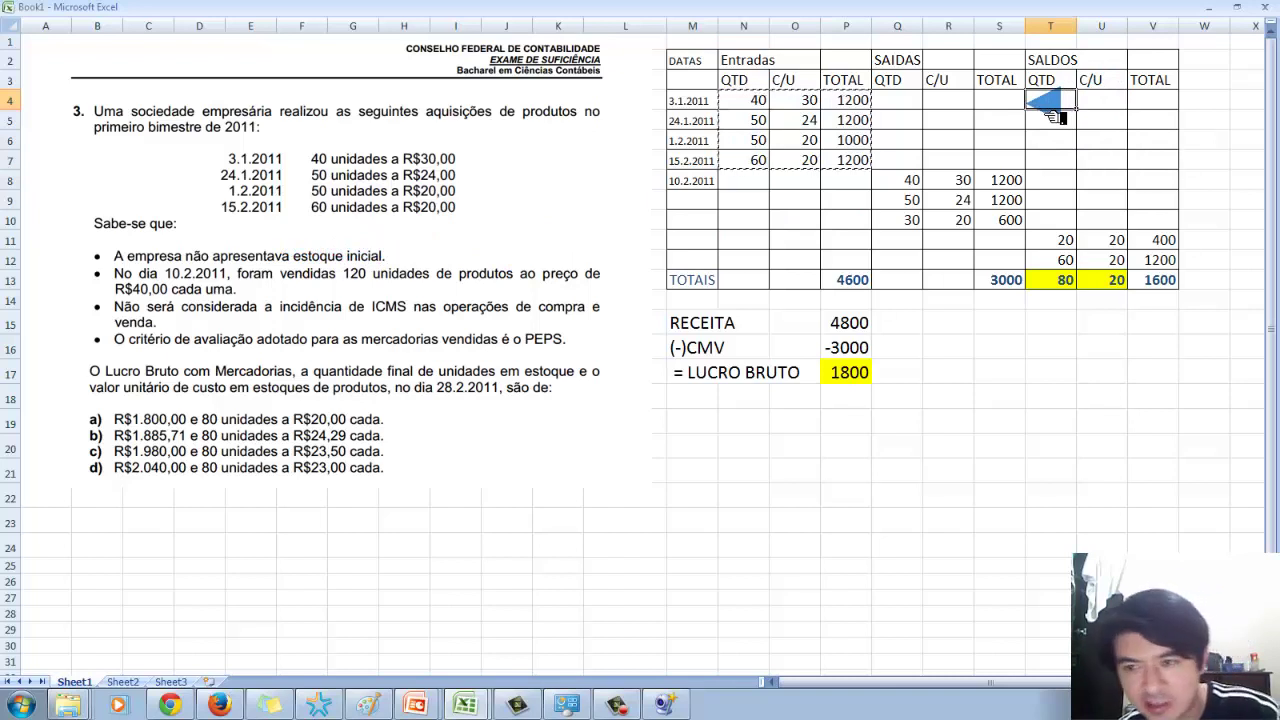
key(ctrl+v)
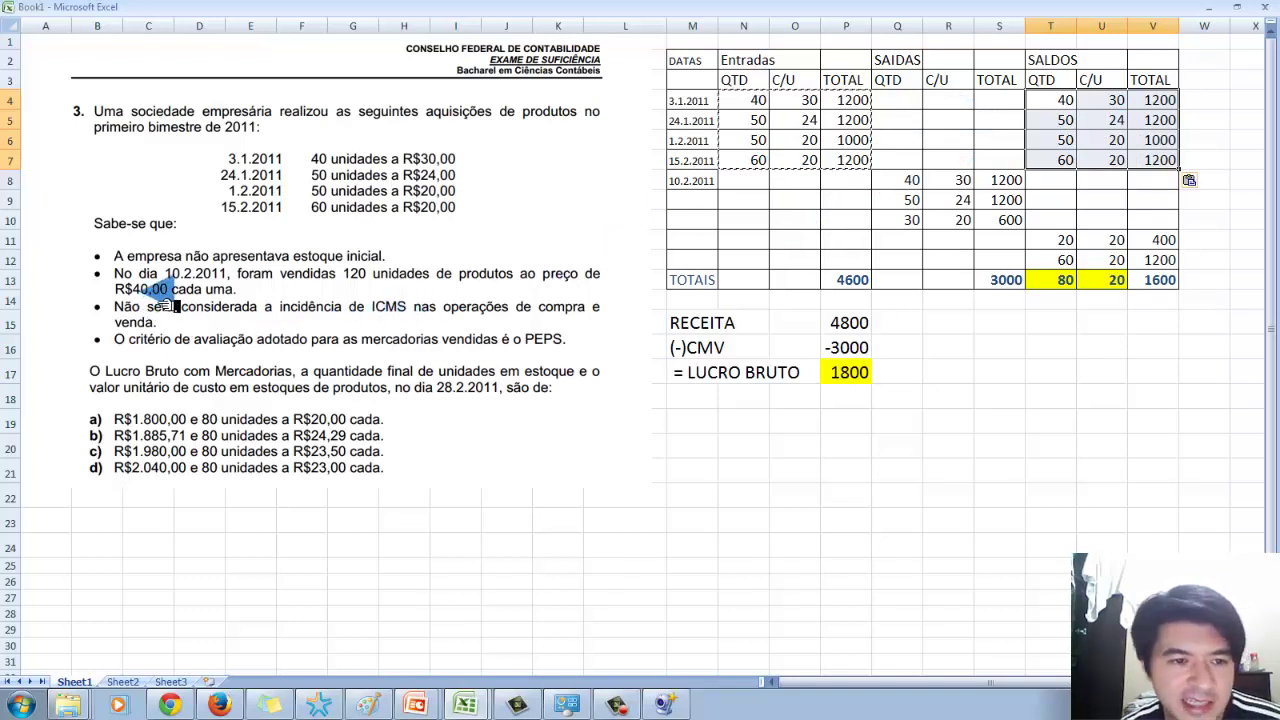
- Nudge the exam question image slightly to the right and deselect it
click(370, 293)
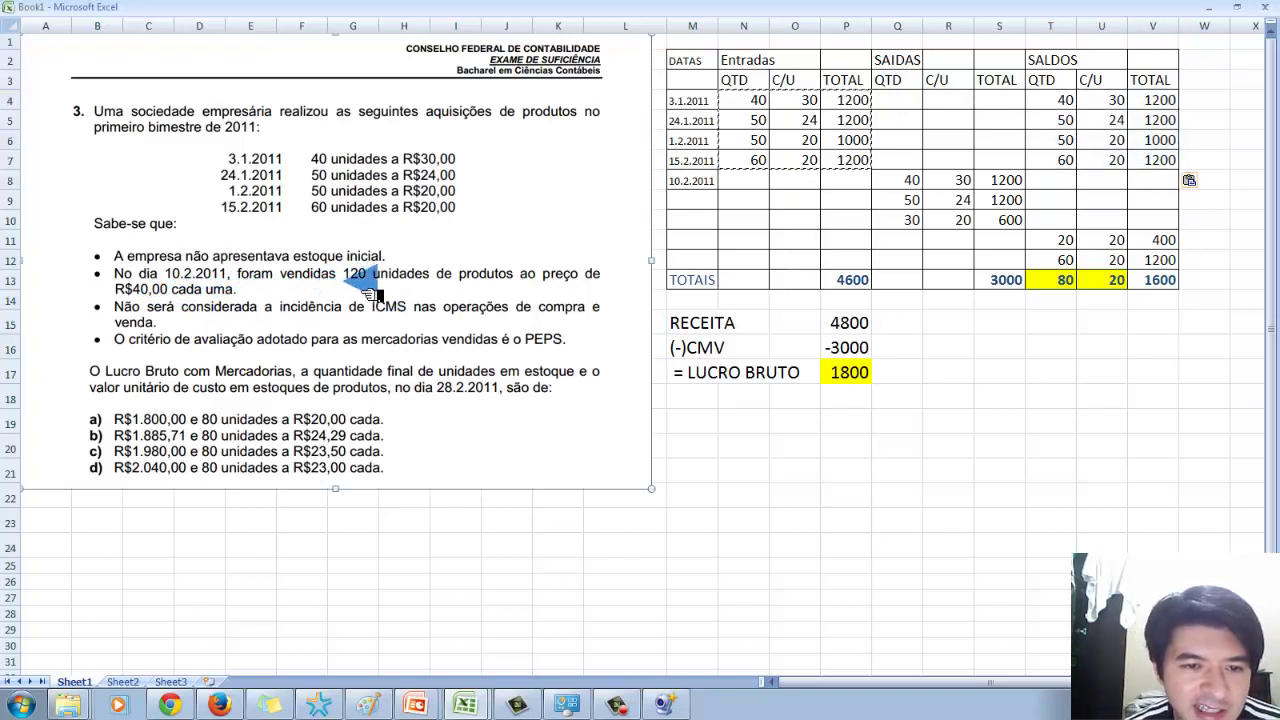
drag(370, 293, 373, 294)
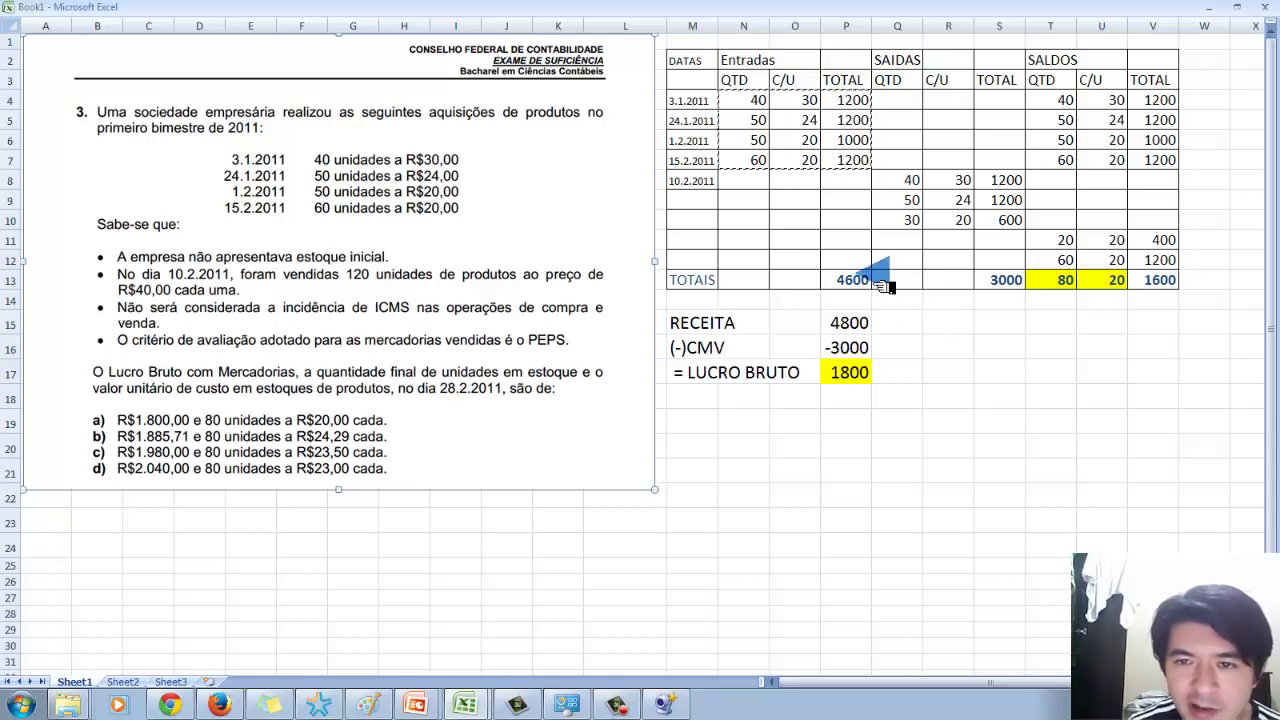
click(948, 322)
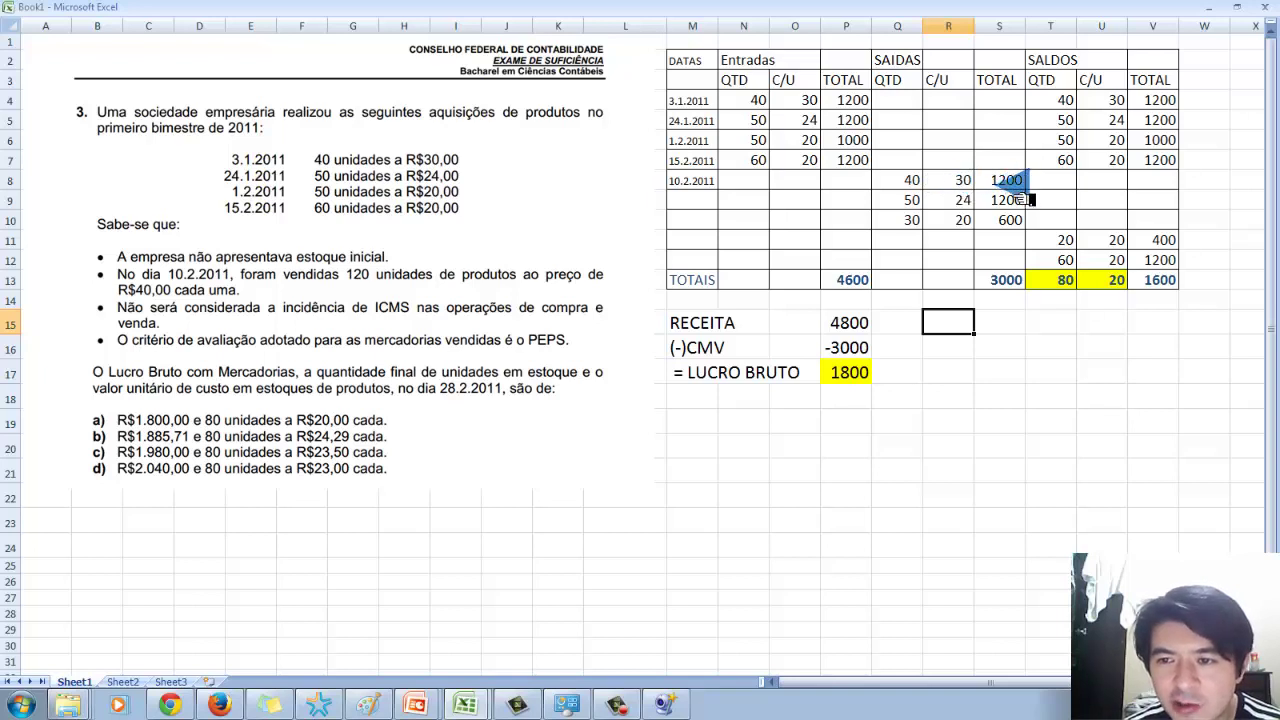
- Examine the TOTAL cells of the three SAIDAS rows against the 1.2.2011 purchase quantity
click(995, 183)
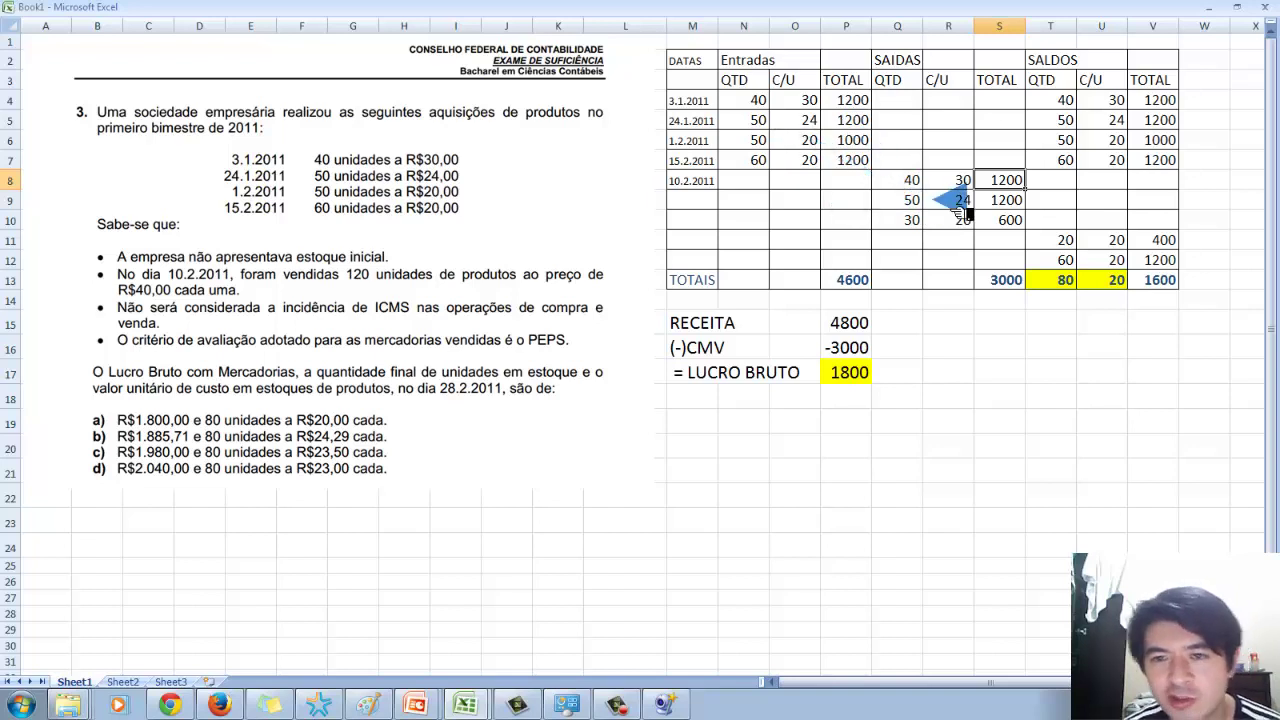
click(1000, 200)
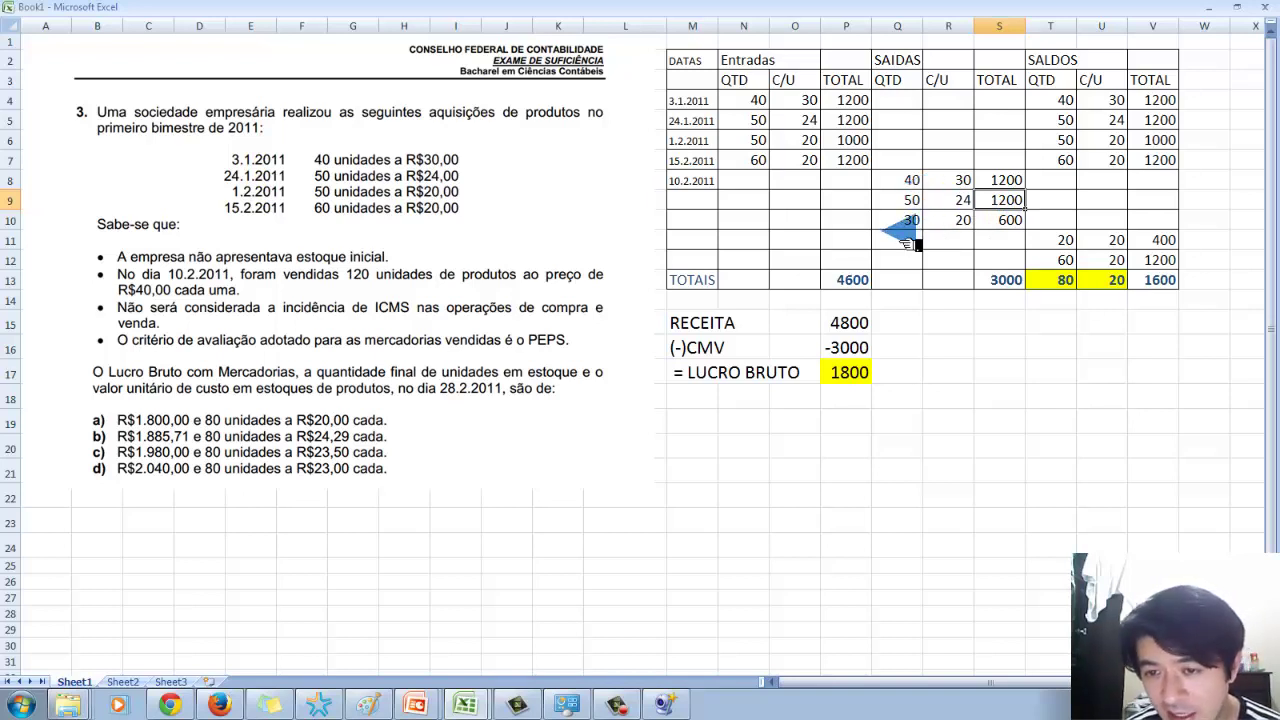
click(755, 142)
mouse_move(780, 158)
mouse_down()
mouse_move(752, 160)
mouse_move(829, 186)
mouse_move(814, 171)
mouse_move(862, 232)
mouse_up()
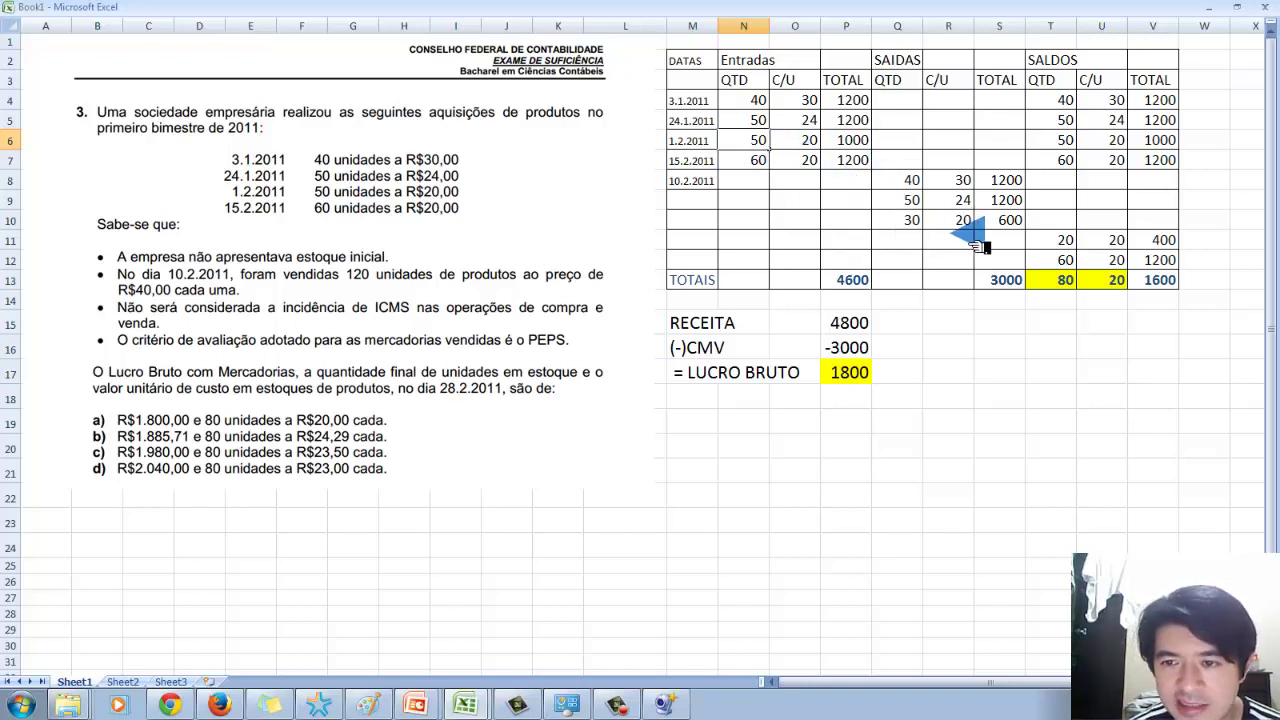
double_click(1000, 222)
key(Return)
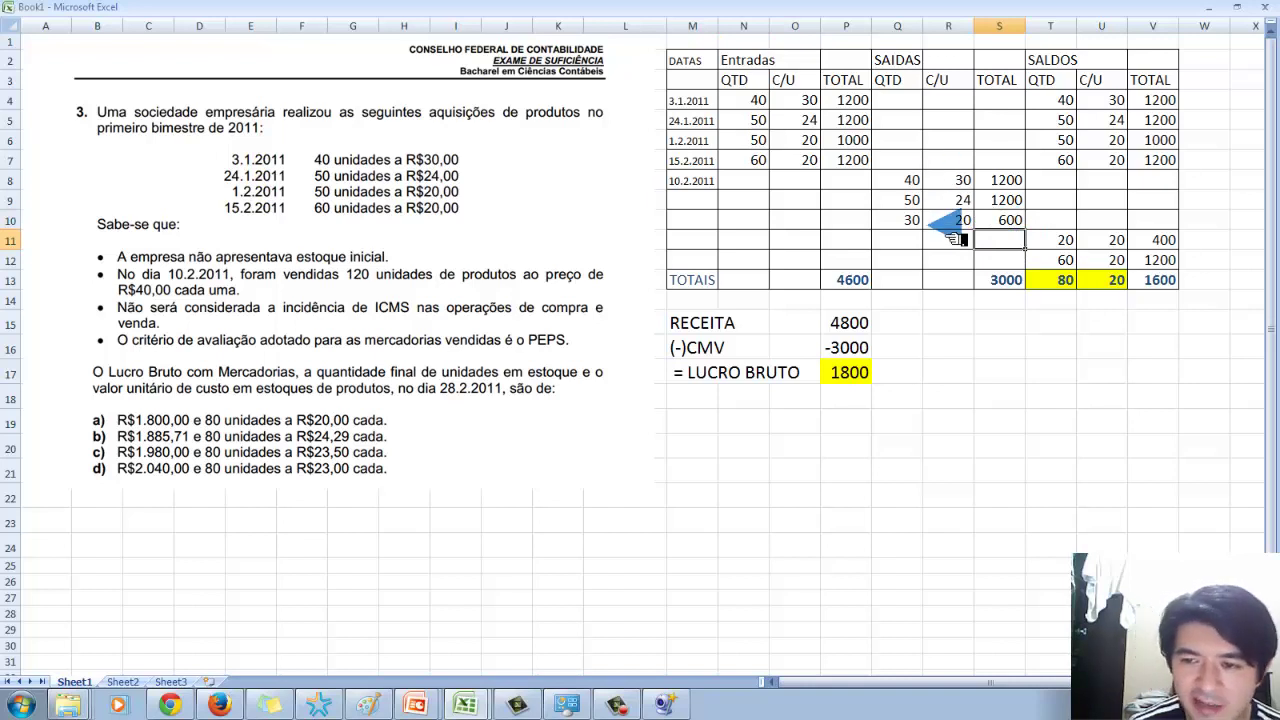
- Review the SAIDAS quantities and compare the individual outflow totals with the TOTAIS cell in S13
drag(902, 178, 908, 244)
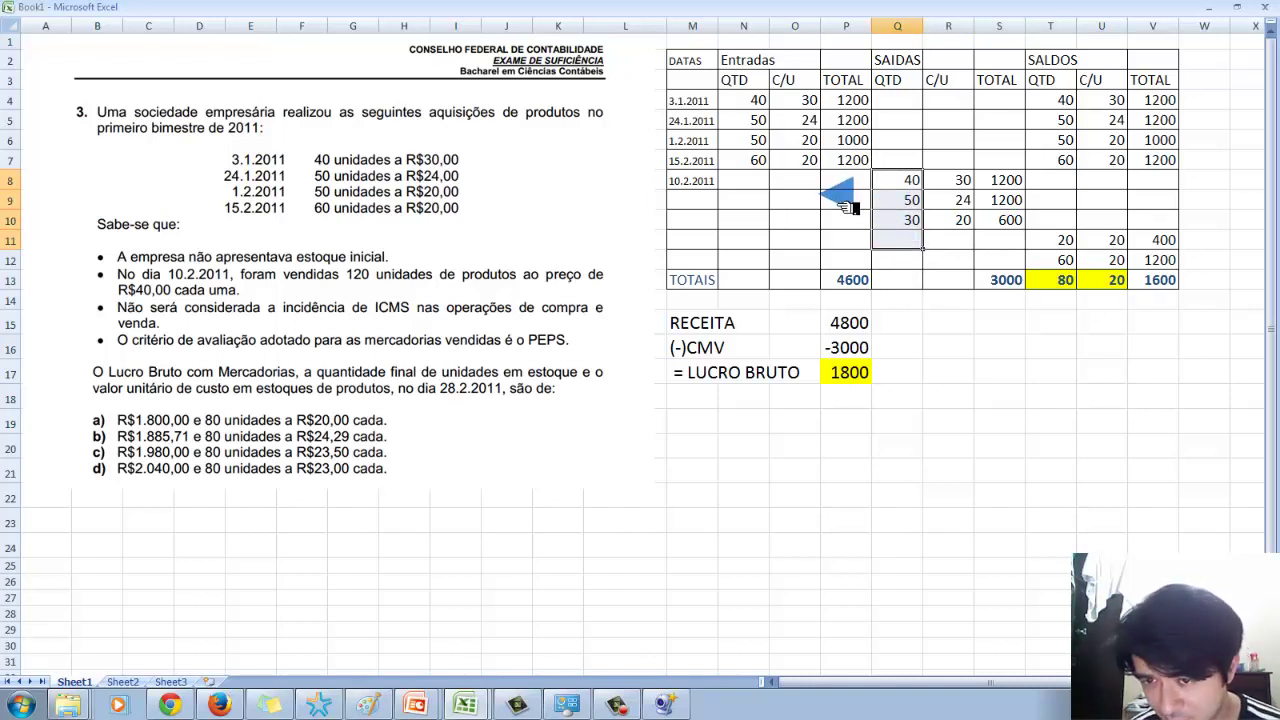
click(1001, 284)
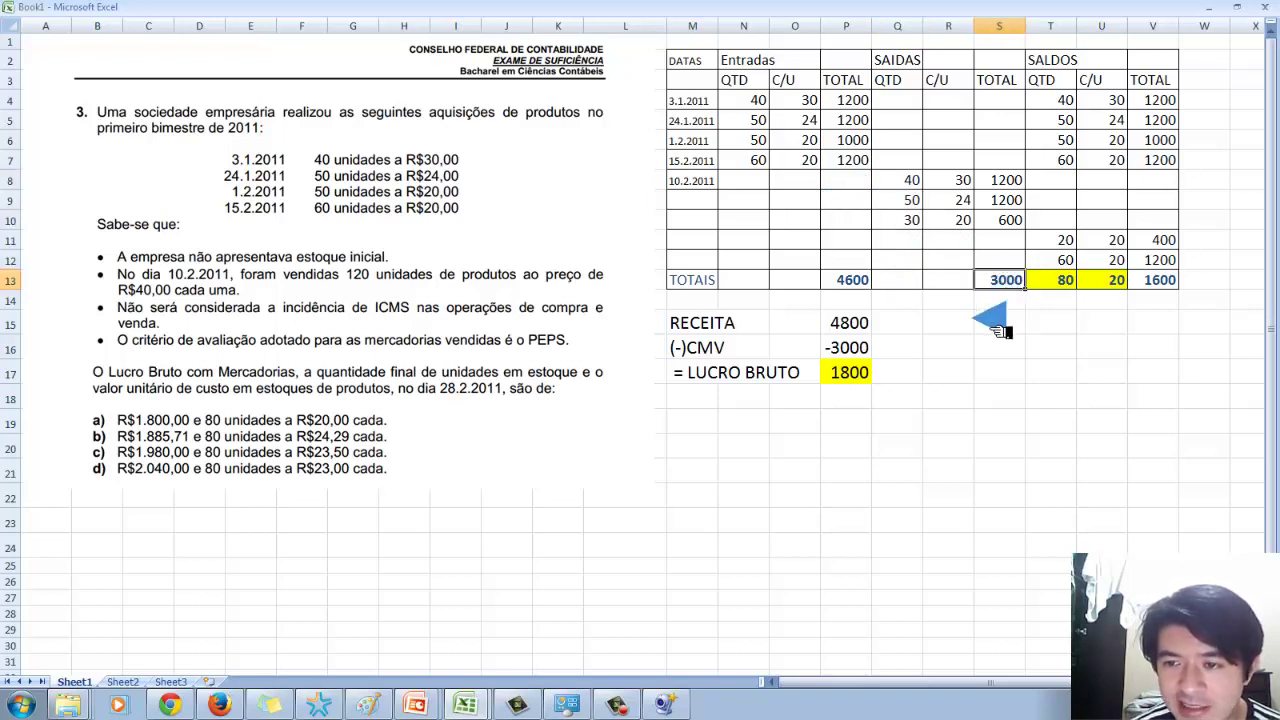
drag(1005, 180, 1005, 220)
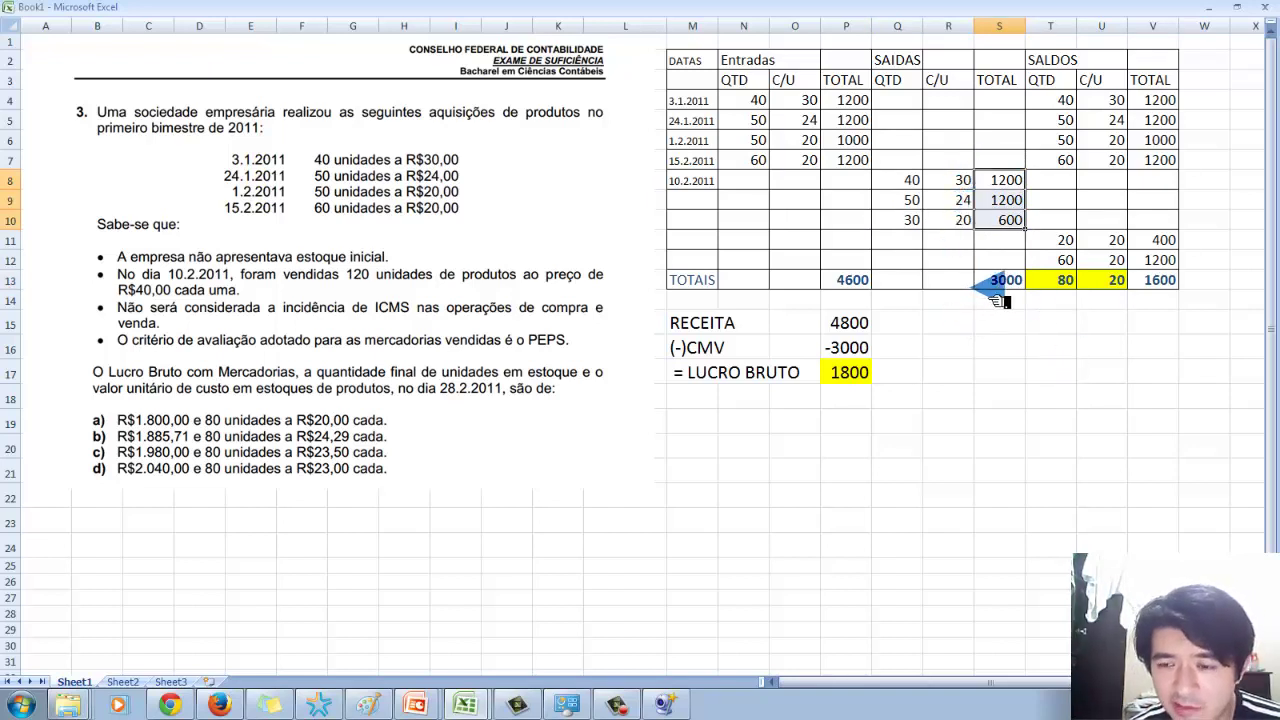
- Inspect the formulas behind the RECEITA and LUCRO BRUTO amounts
double_click(855, 328)
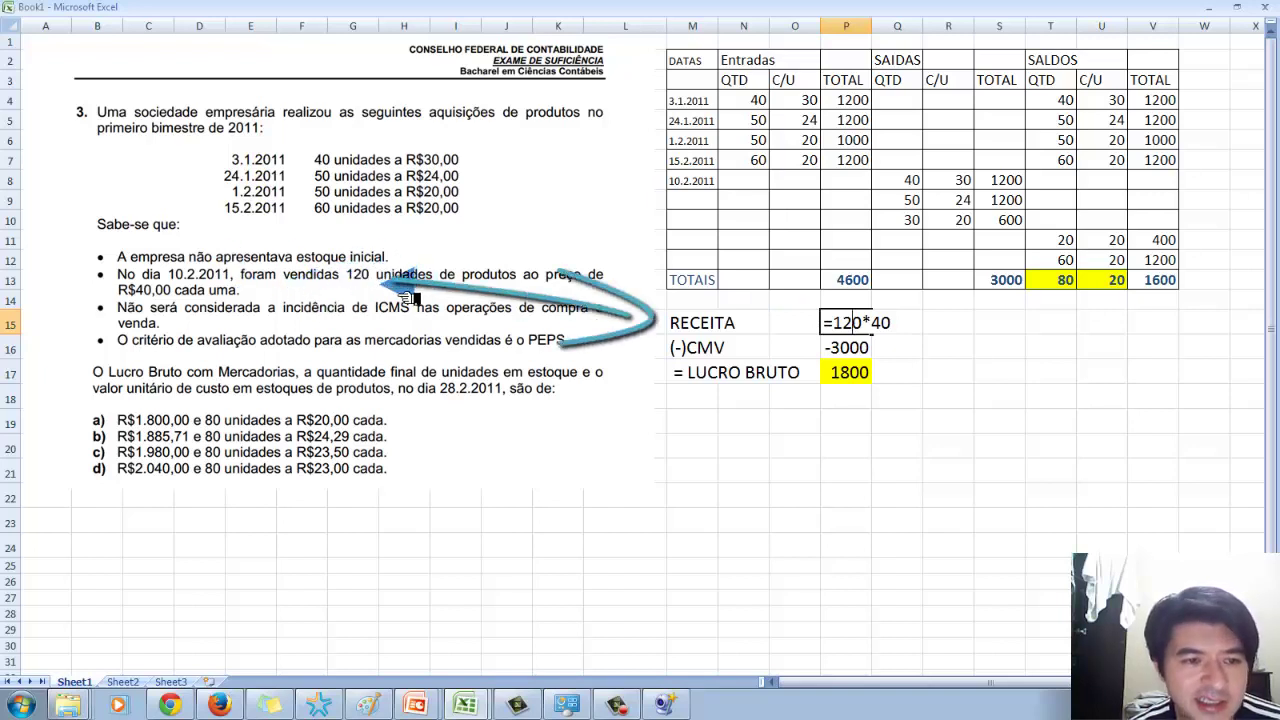
click(860, 377)
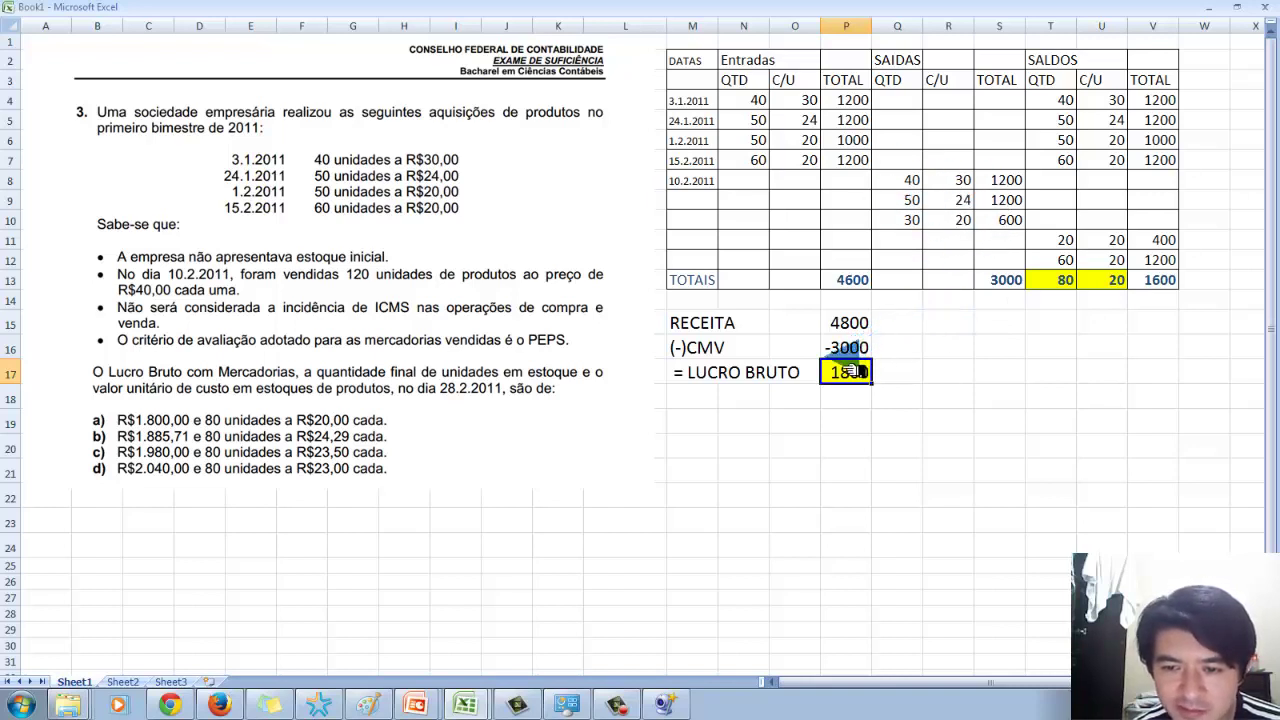
click(852, 404)
double_click(846, 372)
click(866, 422)
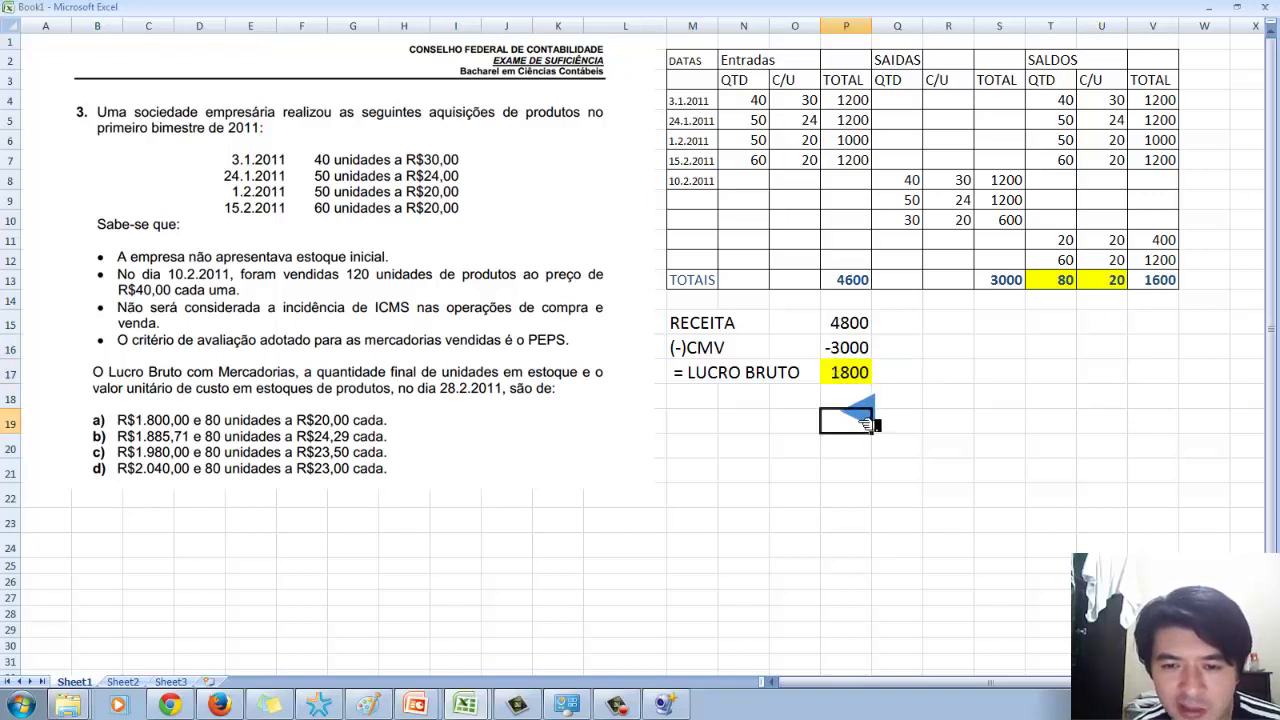
double_click(848, 374)
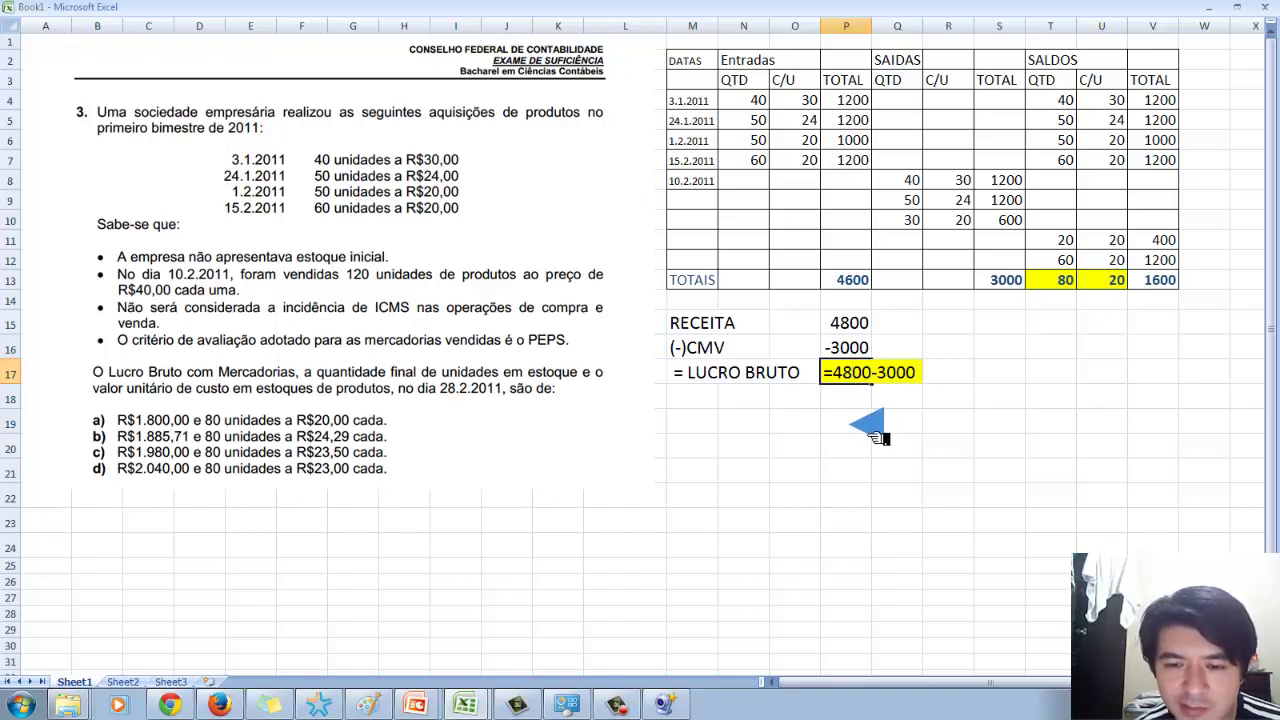
click(858, 428)
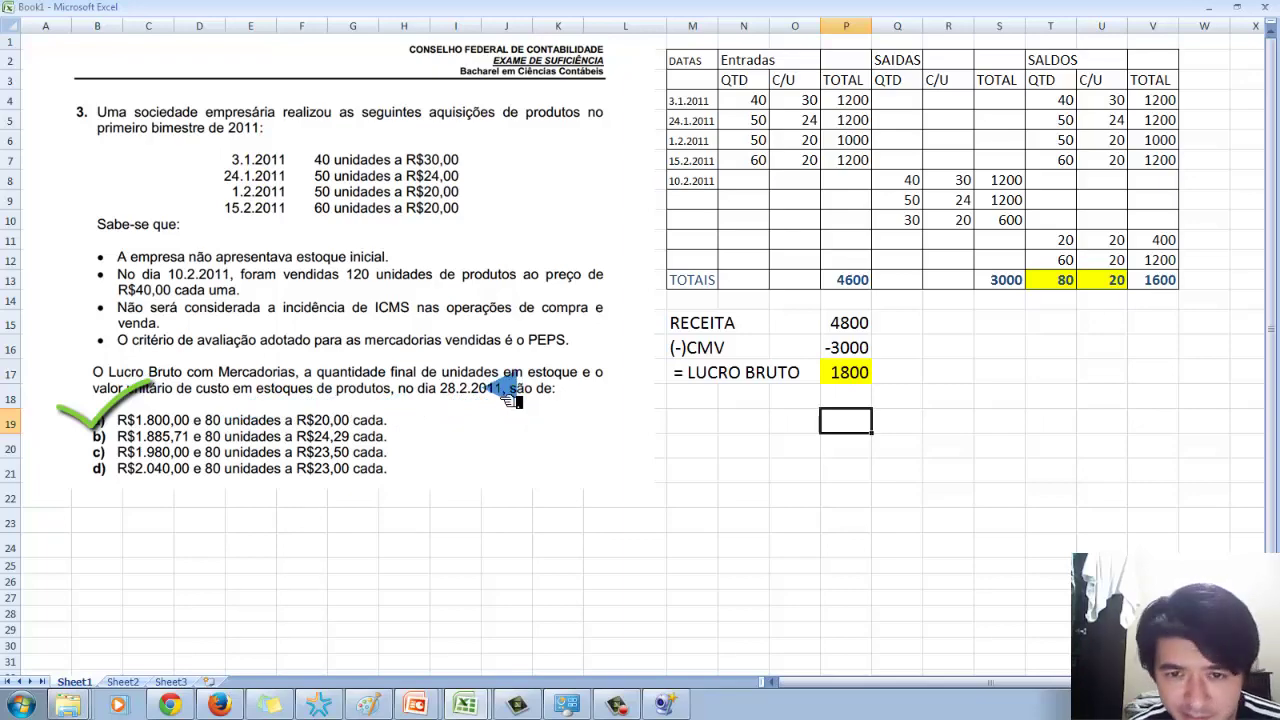
- Enter =40+50+50+60 as the SALDOS quantity in the 10.2.2011 row and make it bold
click(1066, 183)
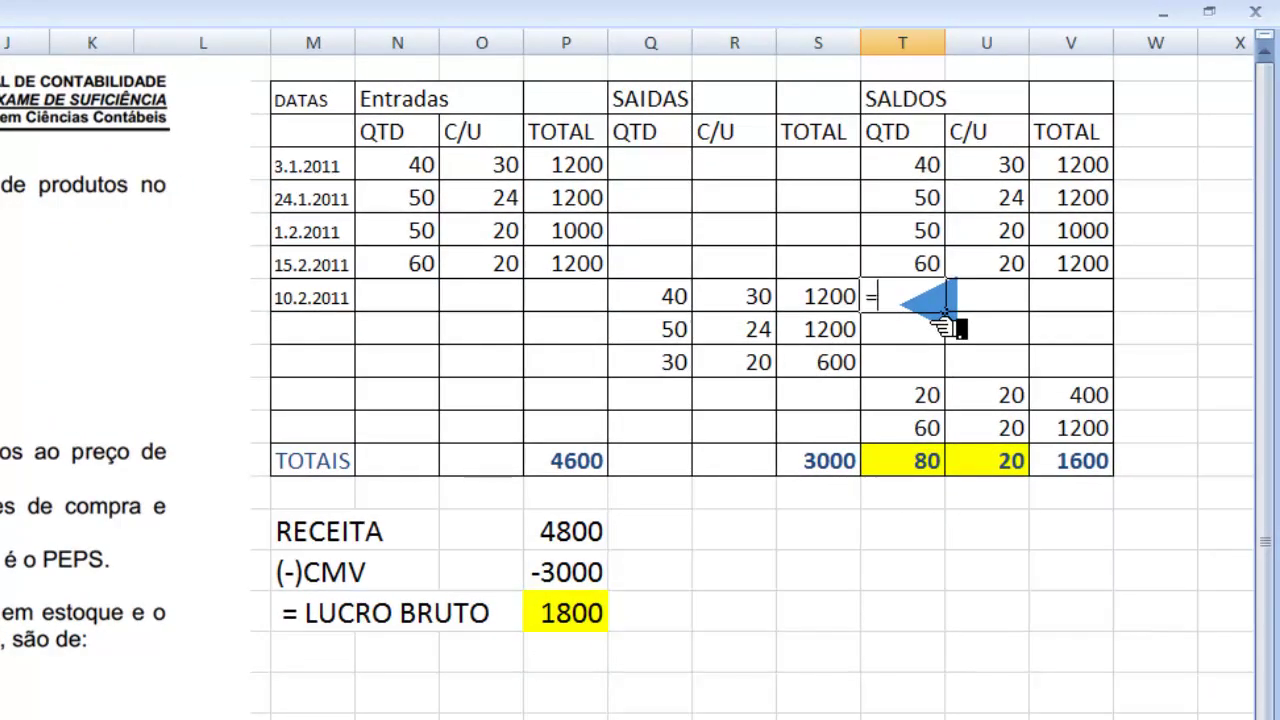
text(=40+50+50)
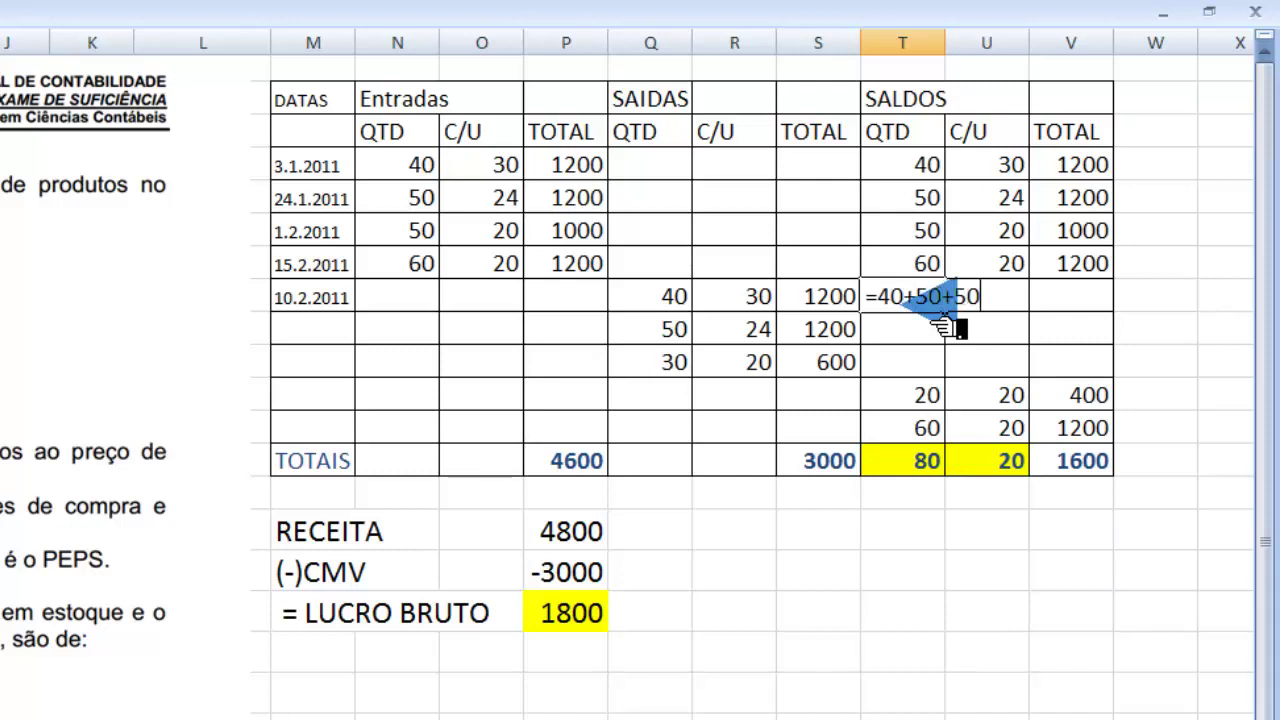
text(+60)
key(Return)
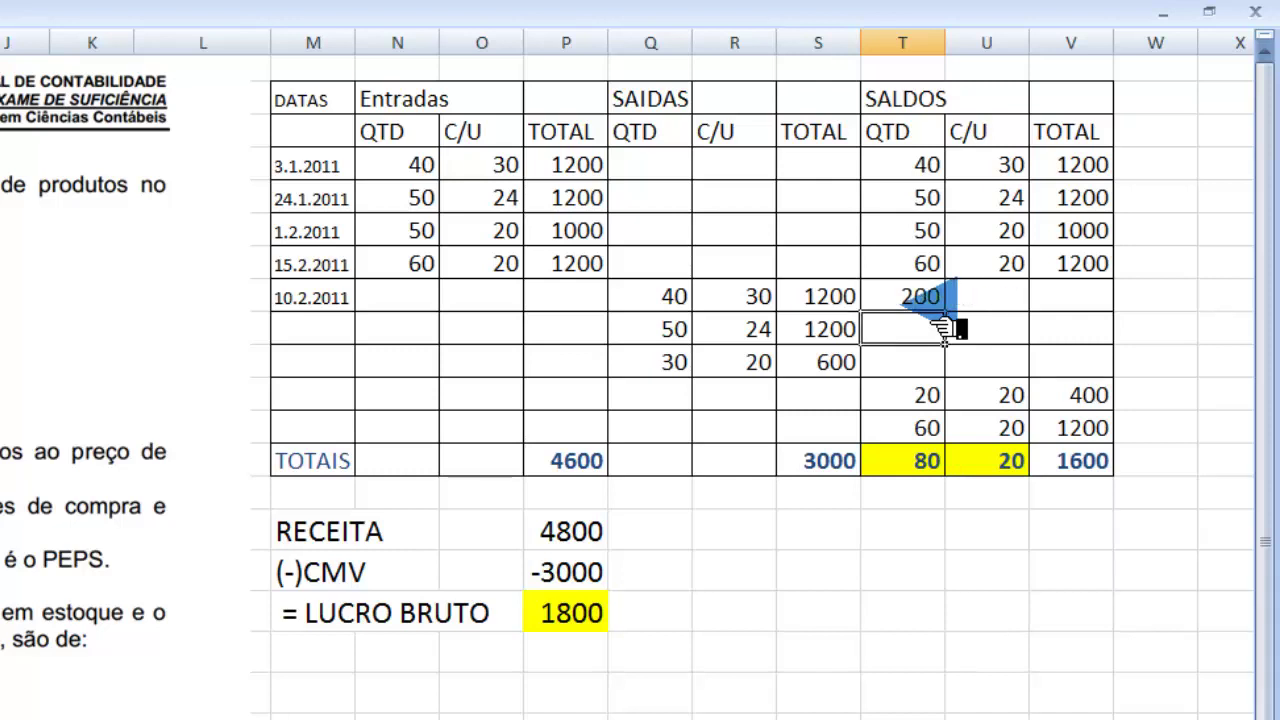
click(905, 298)
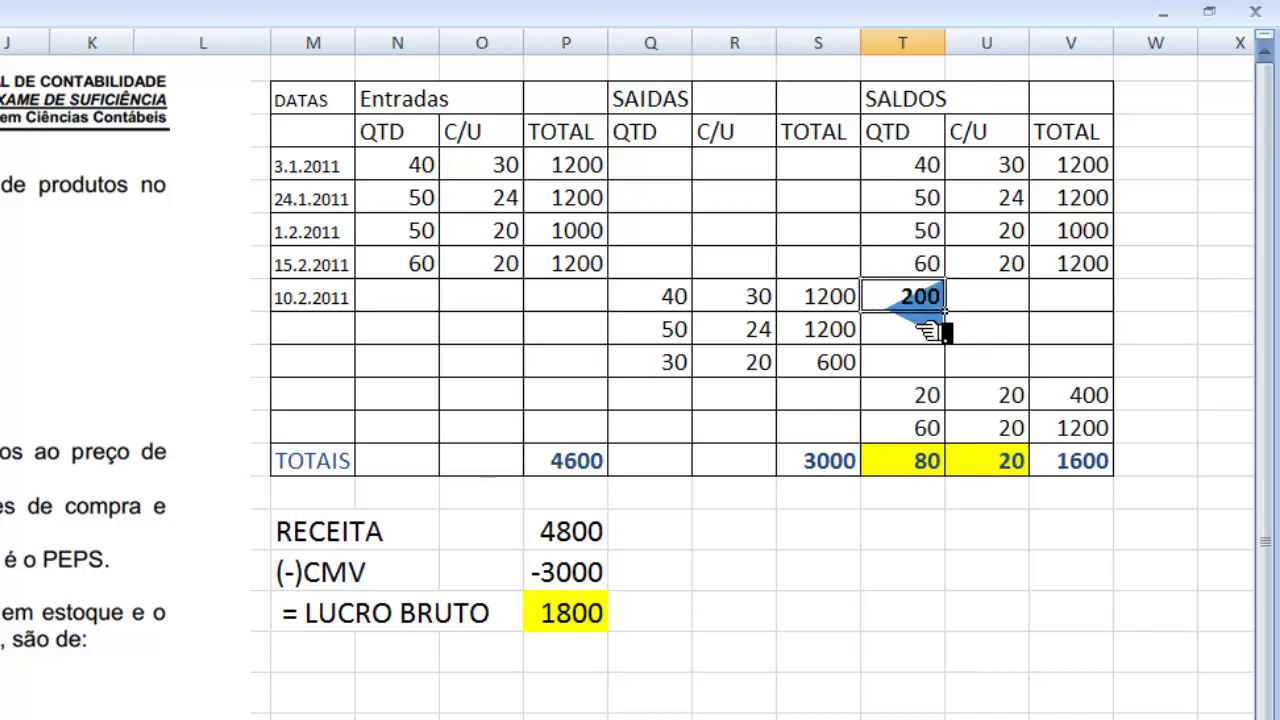
- Enter =1200+1200+1000+1200 as the SALDOS total in the 10.2.2011 row and make it bold
key(Right)
key(Right)
text(=1200)
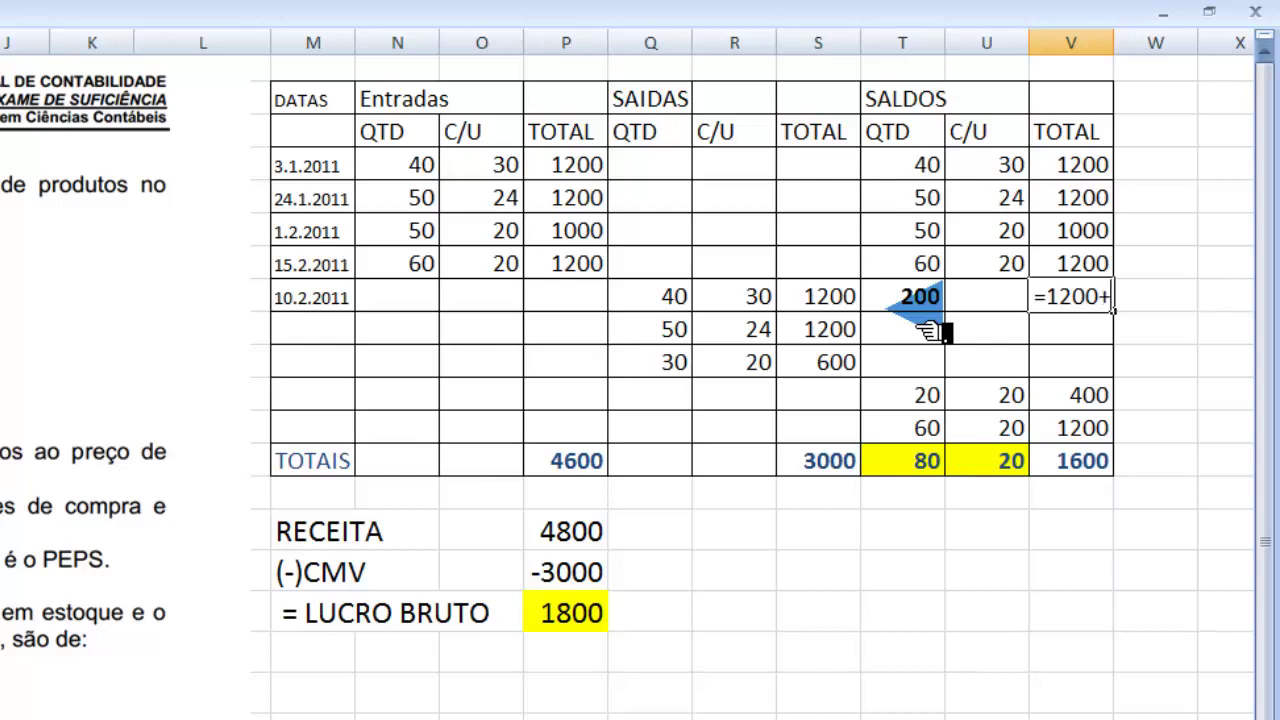
text(+1200)
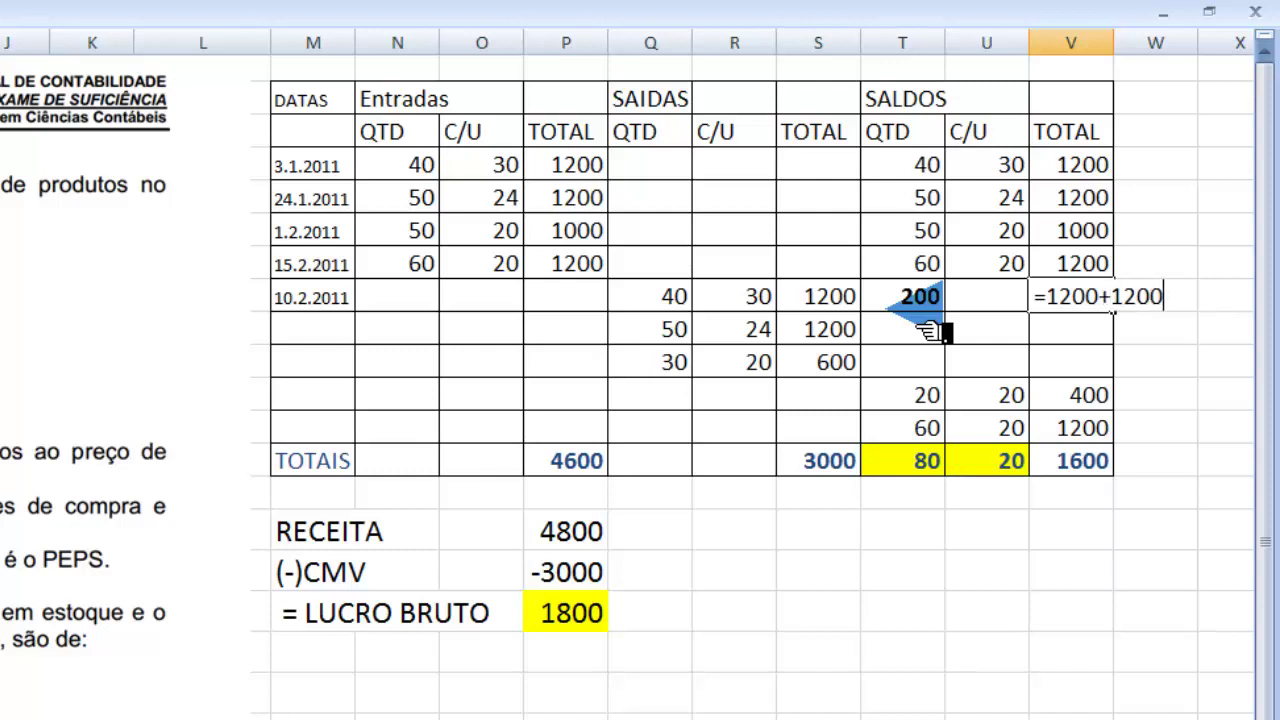
text(+1000+1200)
key(Return)
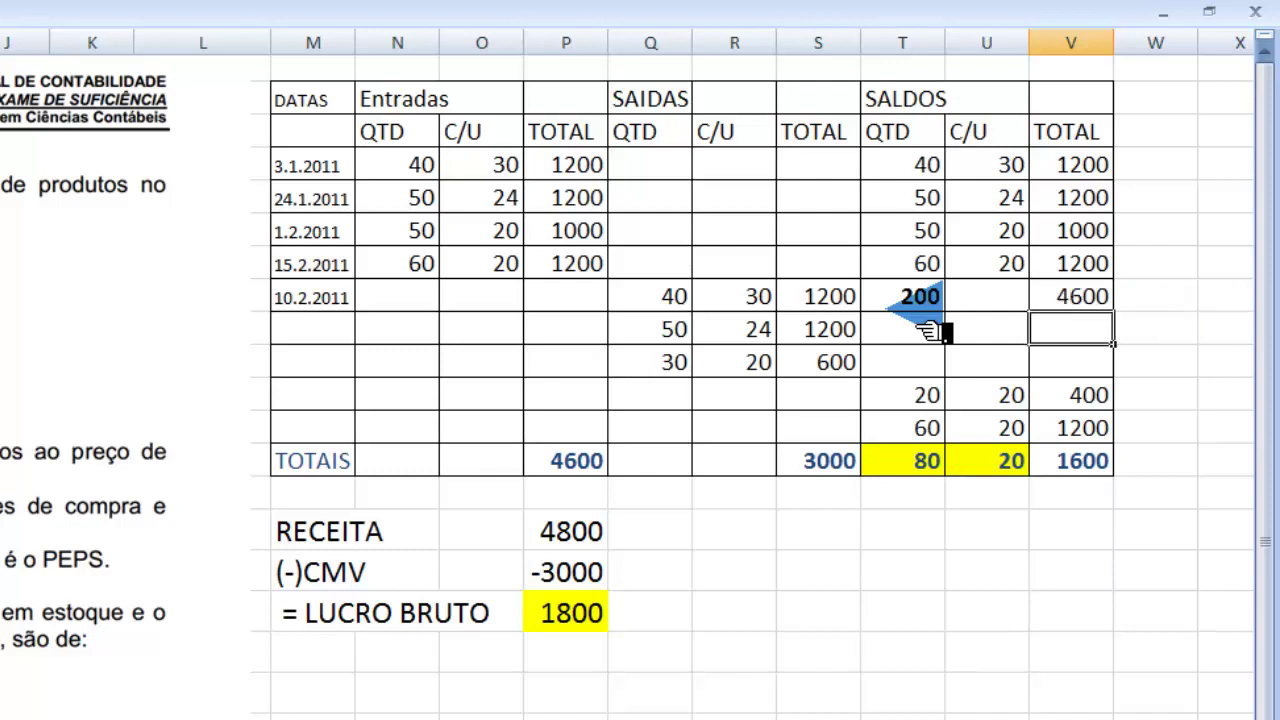
click(1105, 292)
key(ctrl+n)
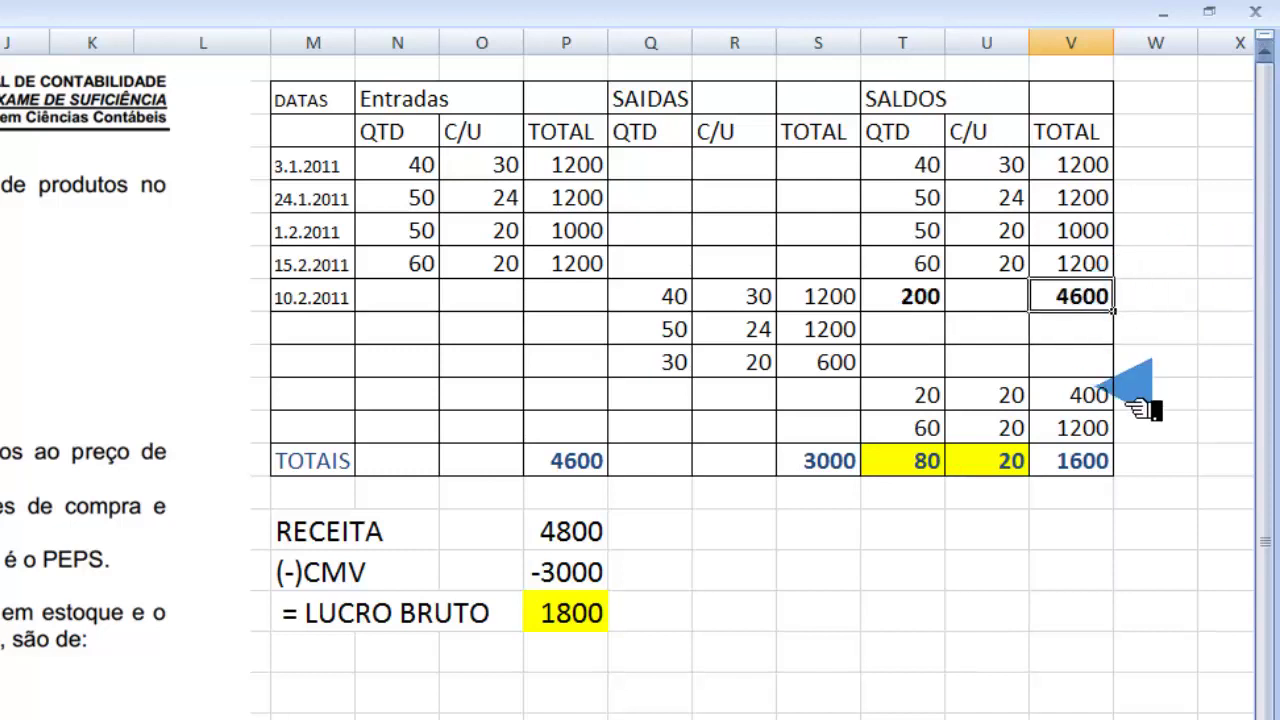
- Calculate =200-120 in the blank SALDOS QTD column cell level with the CMV row, and clear that scratch result
key(Return)
key(Left)
key(Left)
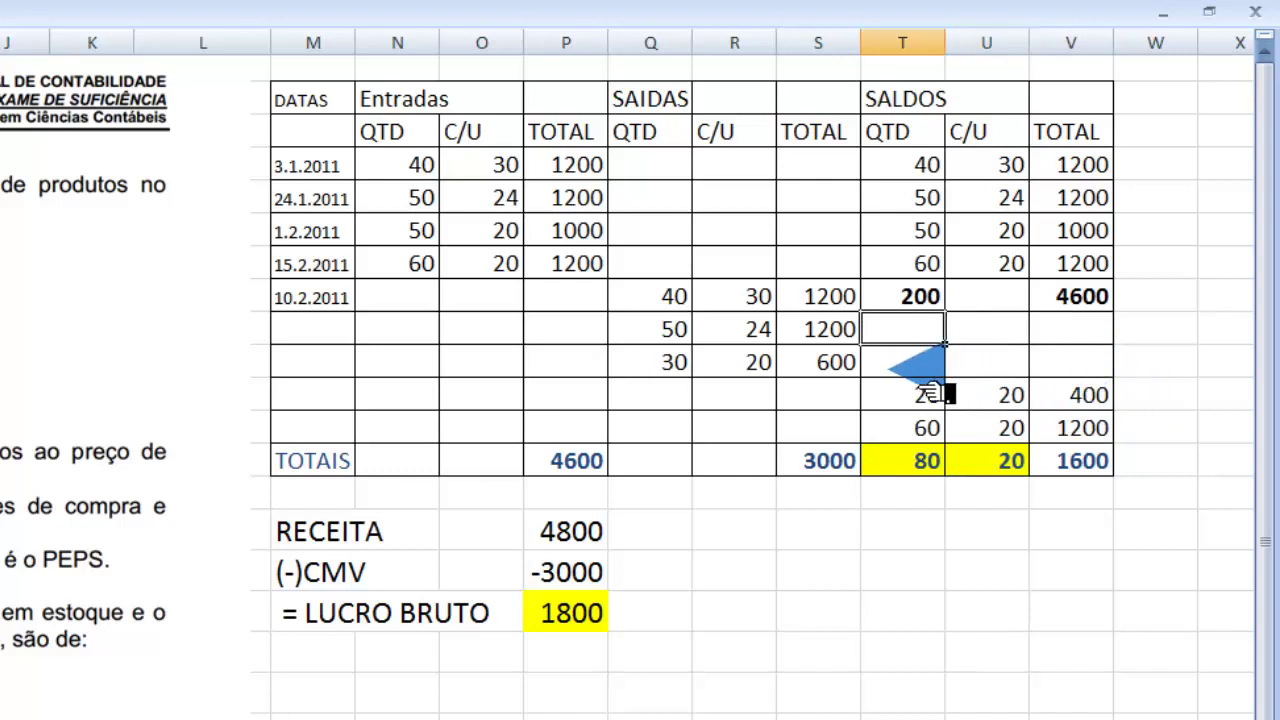
key(Down)
key(Down)
key(Down)
key(Down)
key(Down)
key(Down)
key(Down)
text(=200-120)
key(Return)
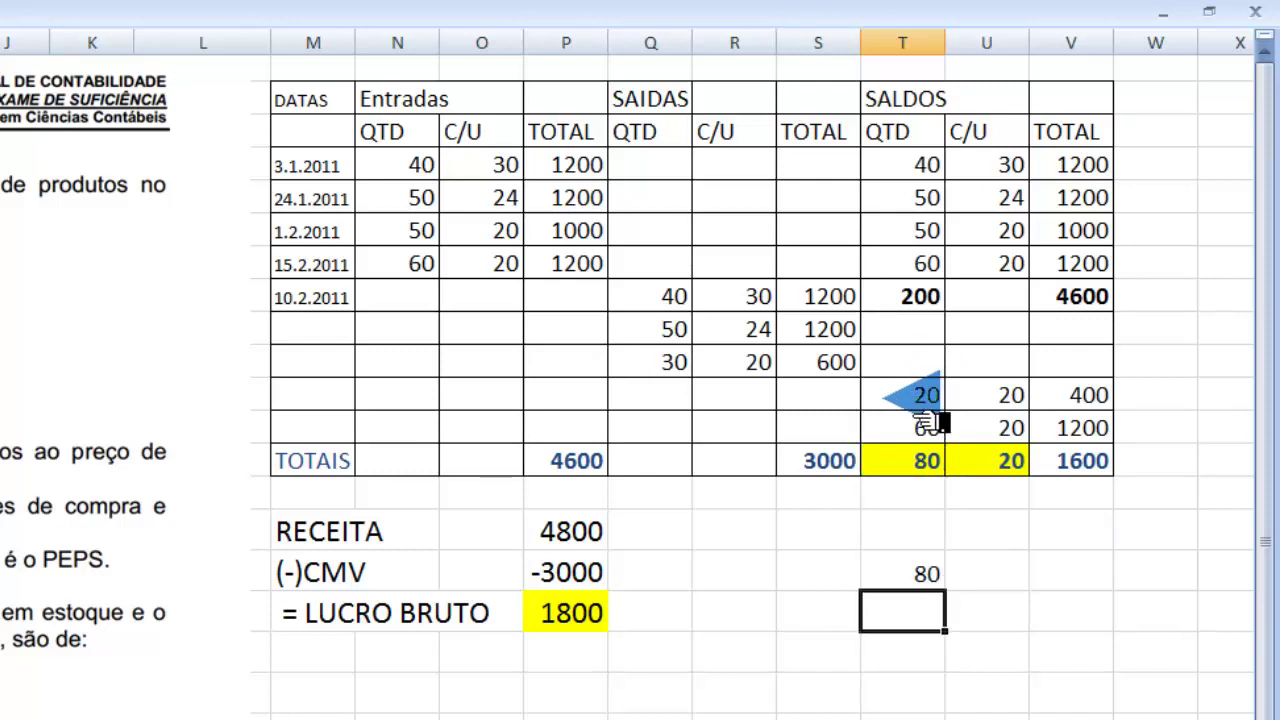
click(930, 575)
key(Delete)
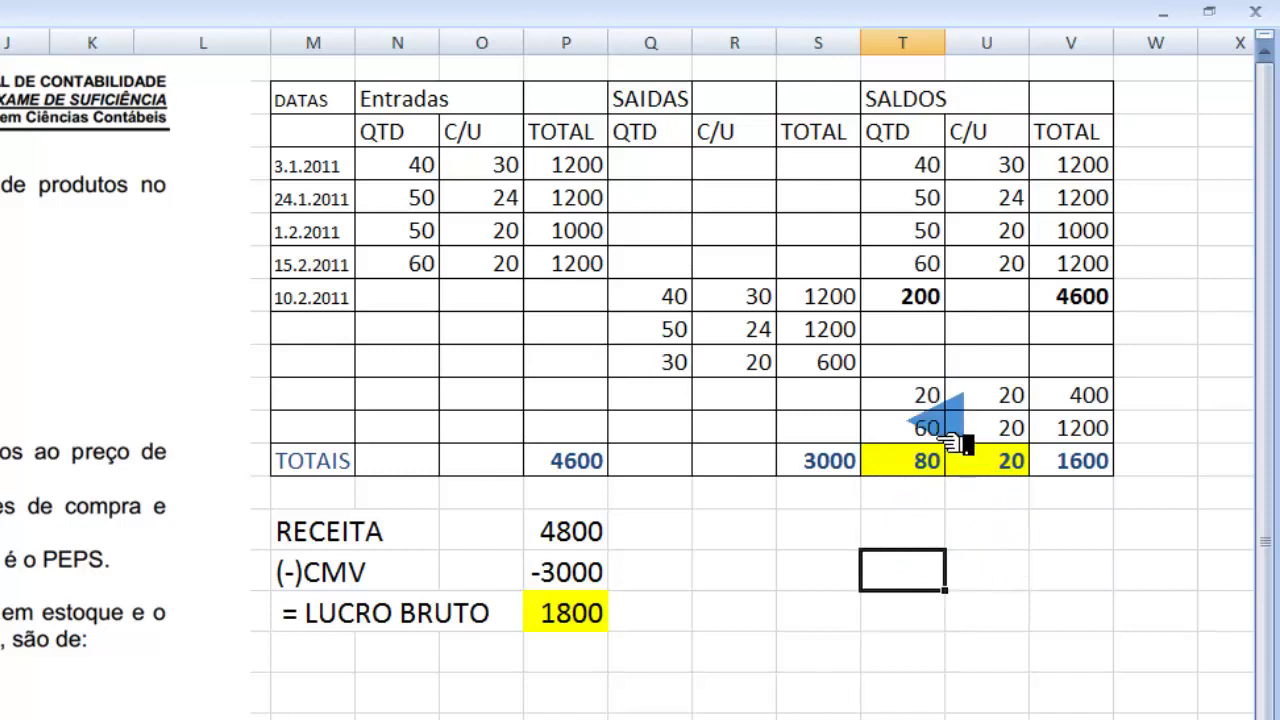
click(920, 395)
click(910, 428)
key(Delete)
click(878, 398)
key(ctrl+z)
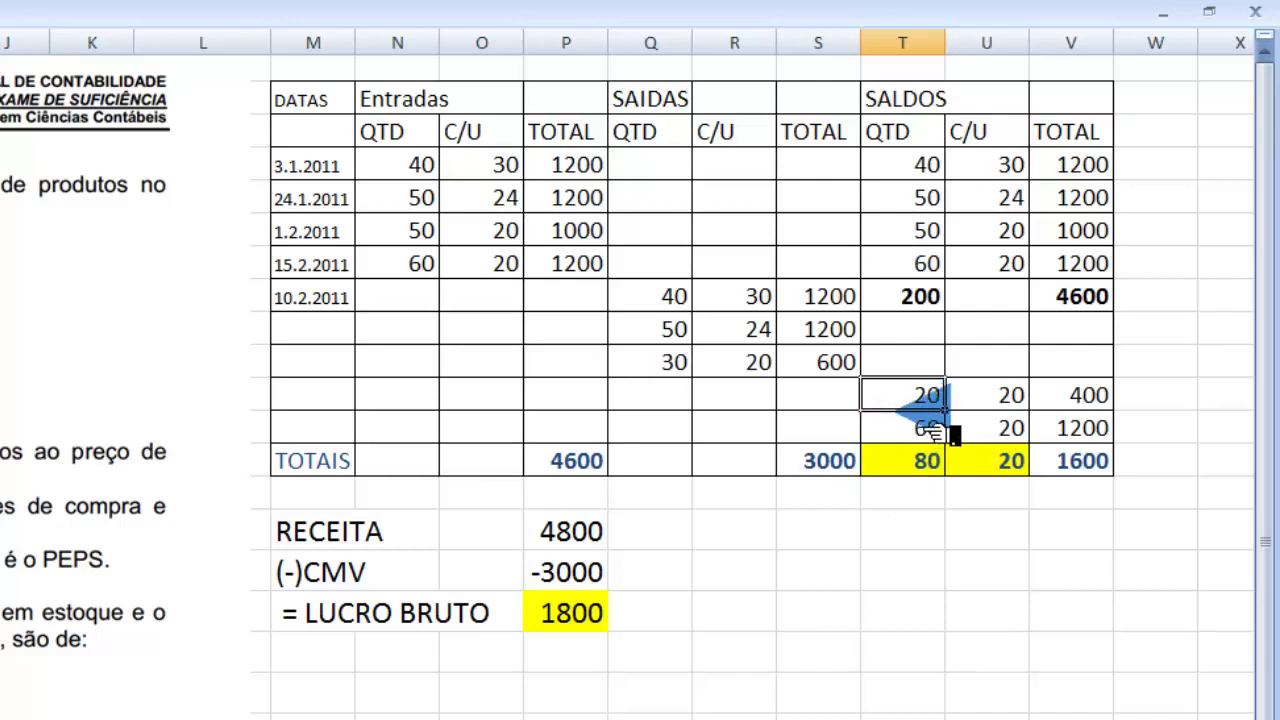
- Trace the Entradas quantities by date against the last SAIDAS quantity and the two remaining SALDOS quantities above TOTAIS
click(405, 168)
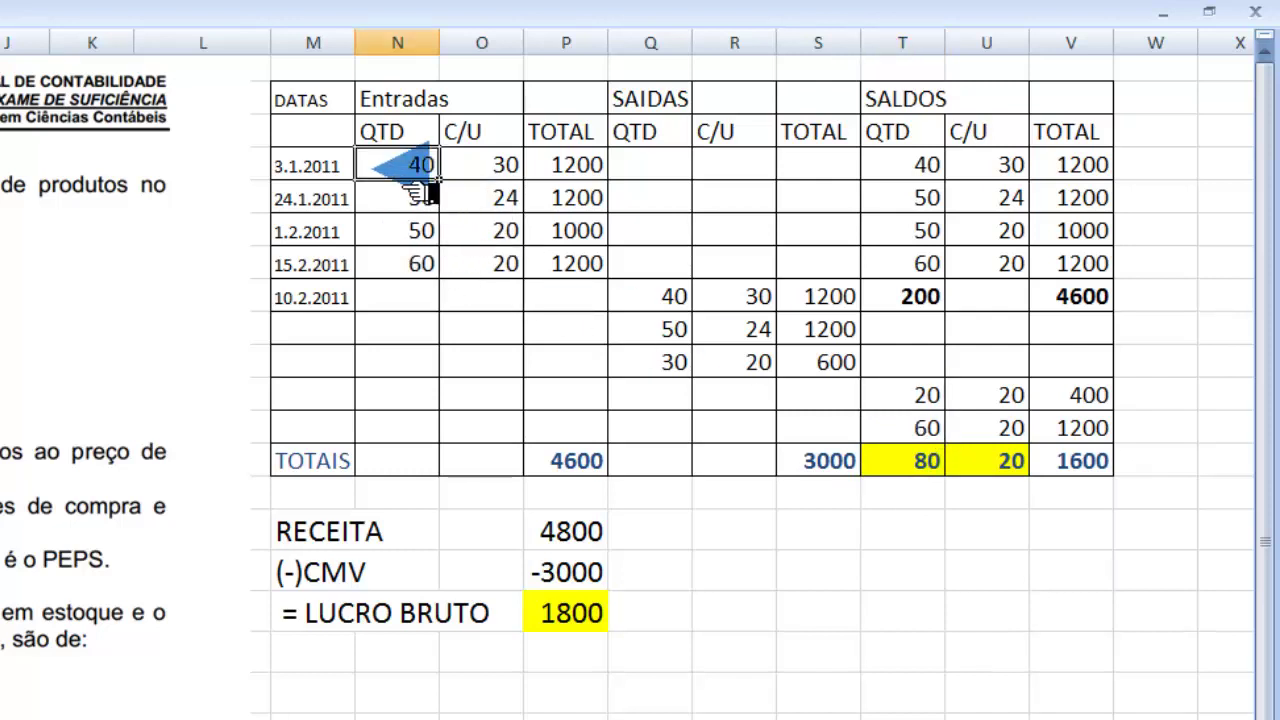
click(415, 204)
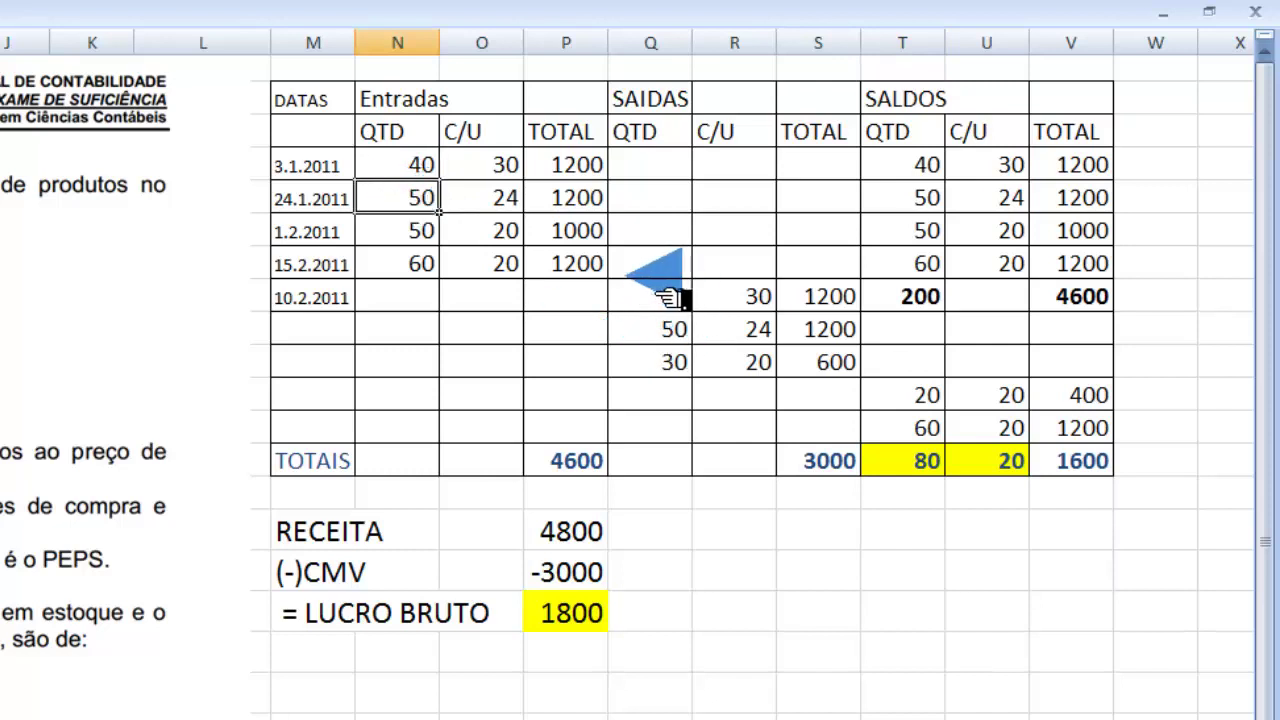
click(415, 235)
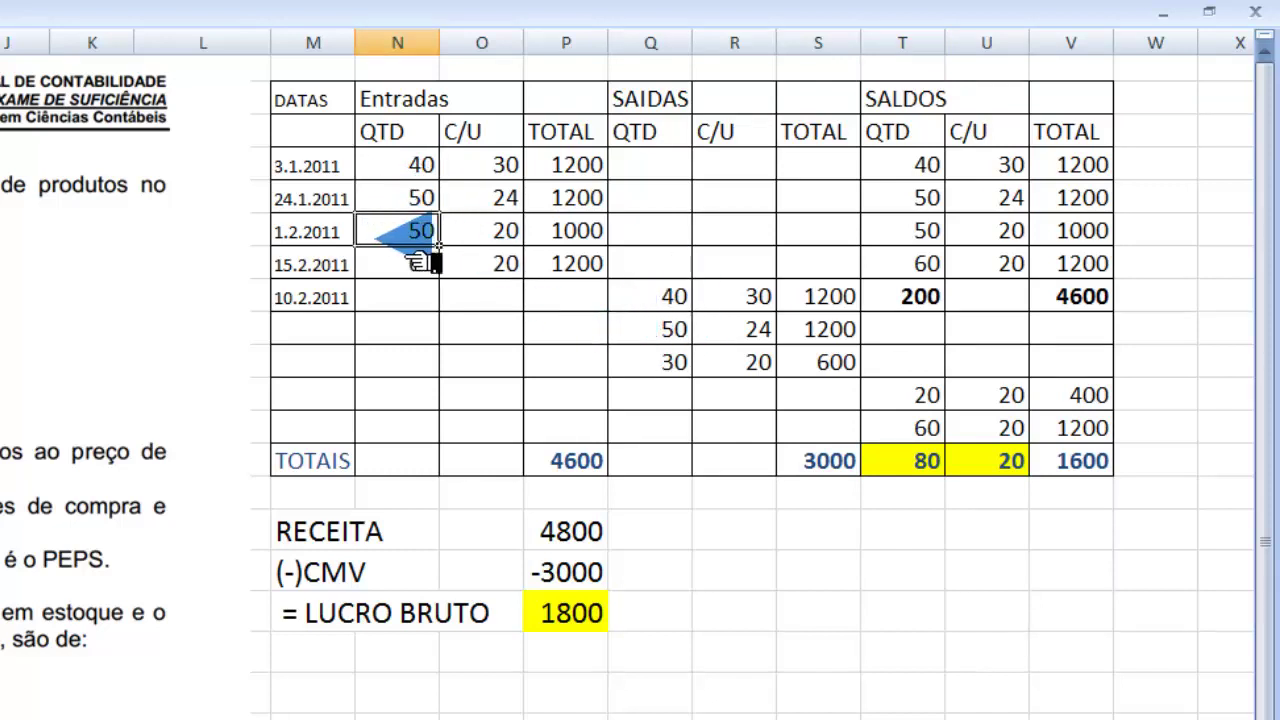
click(672, 378)
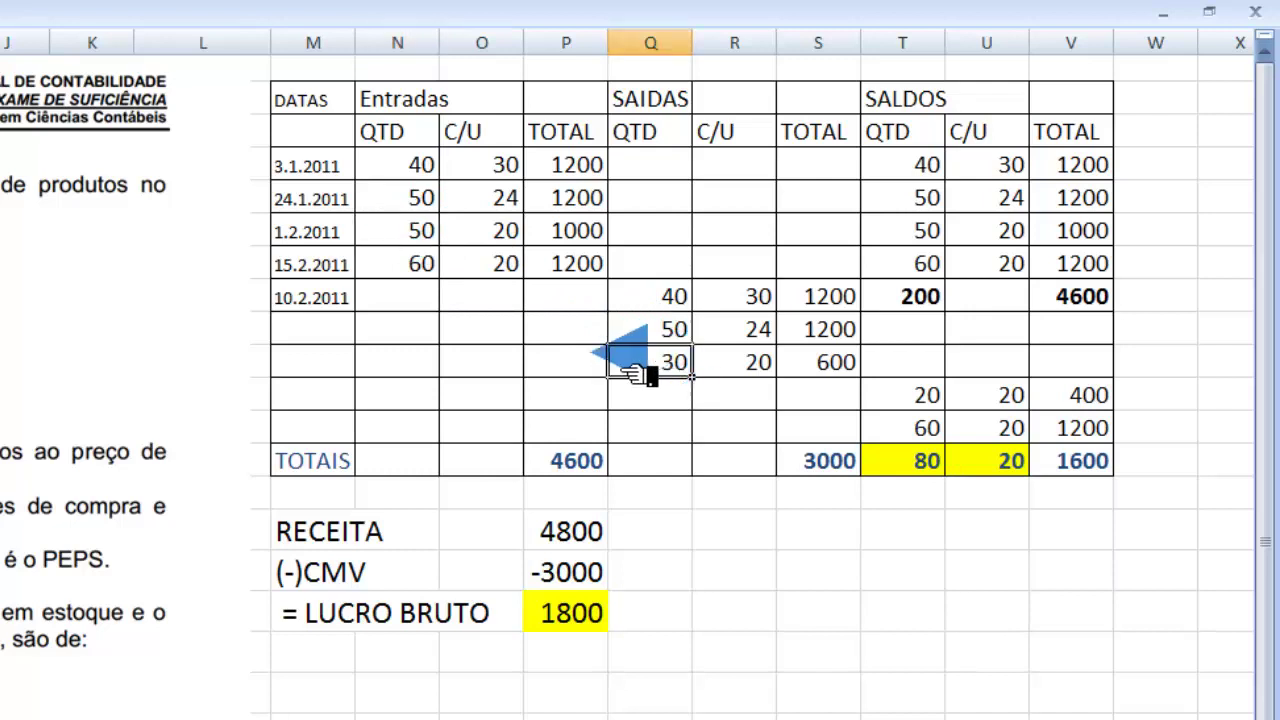
click(905, 398)
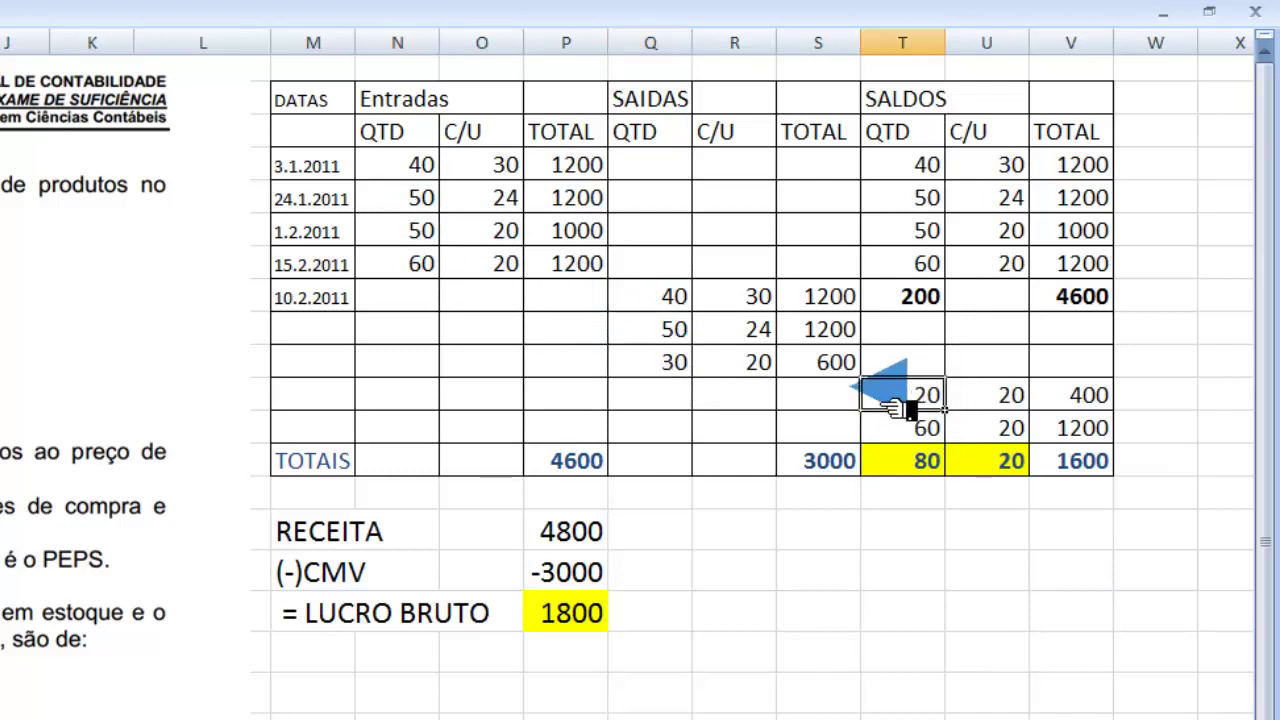
click(410, 265)
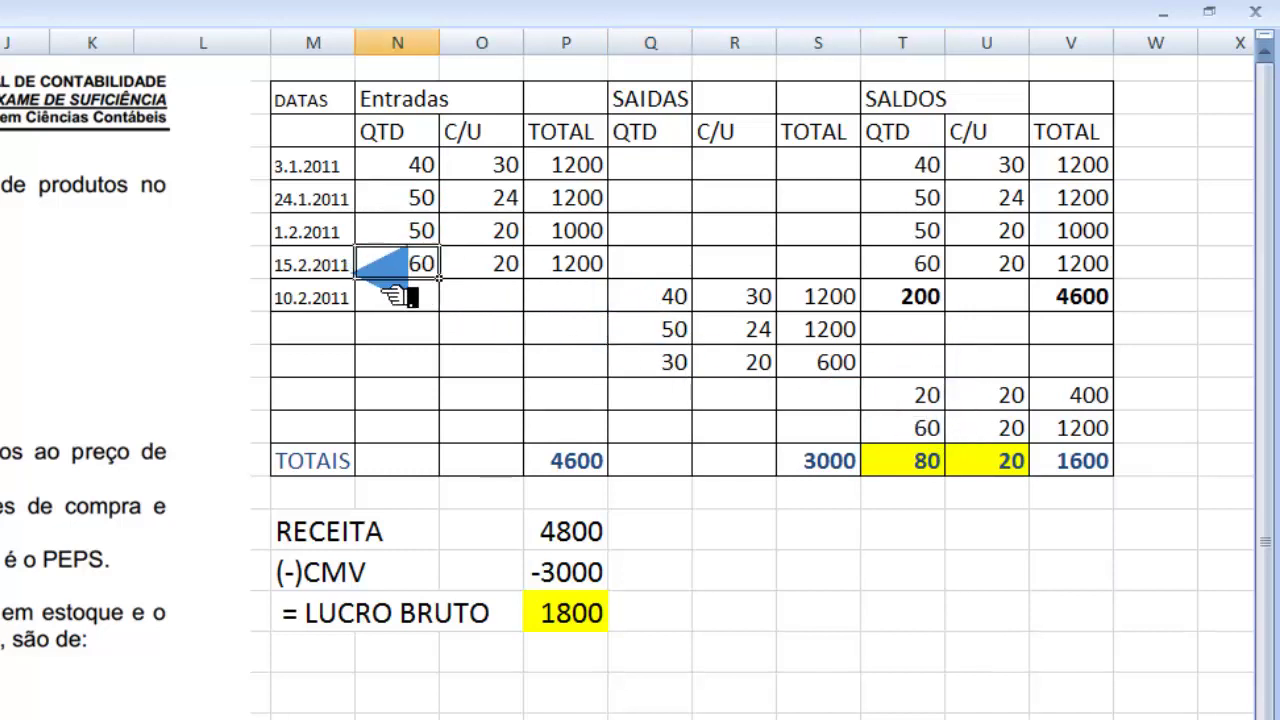
click(905, 428)
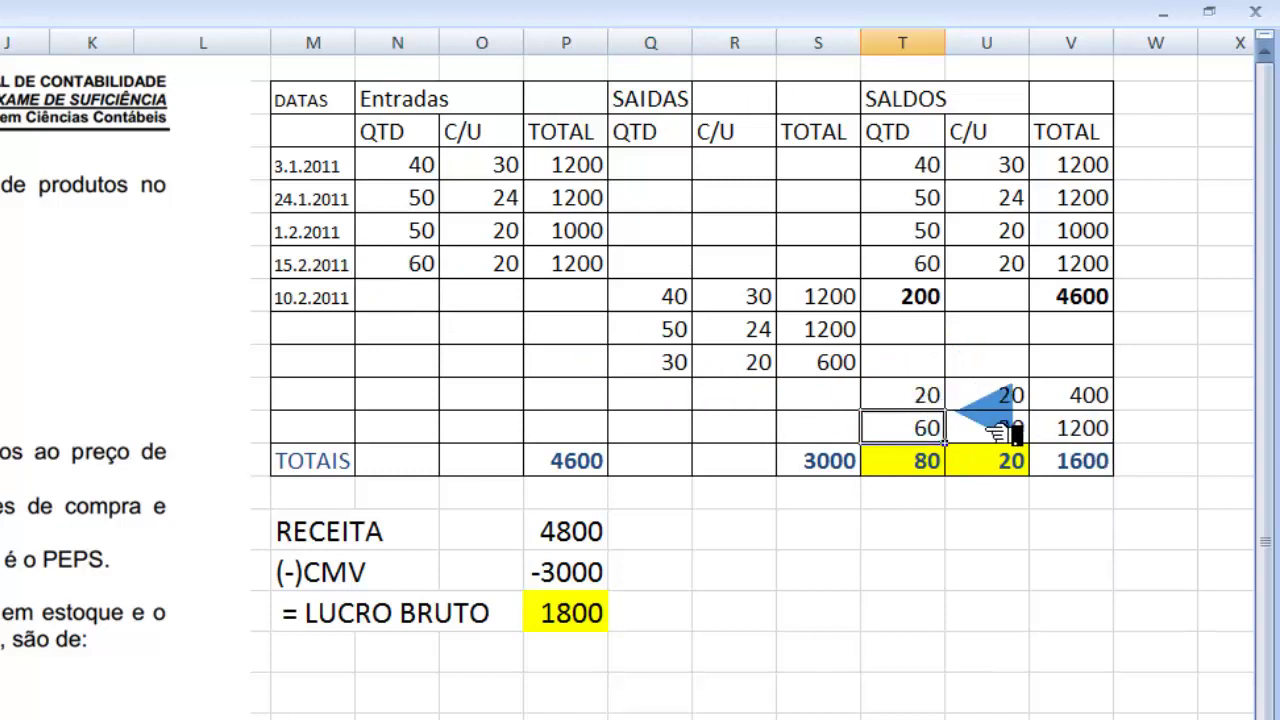